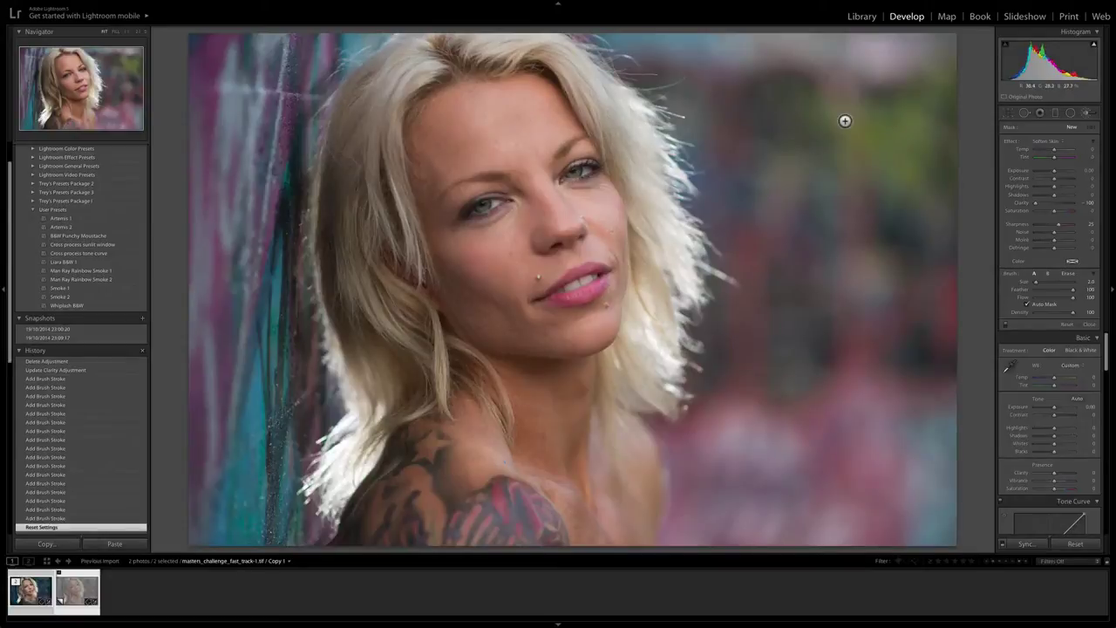
Step: Start an adjustment brush with the Soften Skin effect and paint over the forehead, shaded cheek and chin
{"action": "left_click", "coordinate": [1088, 114]}
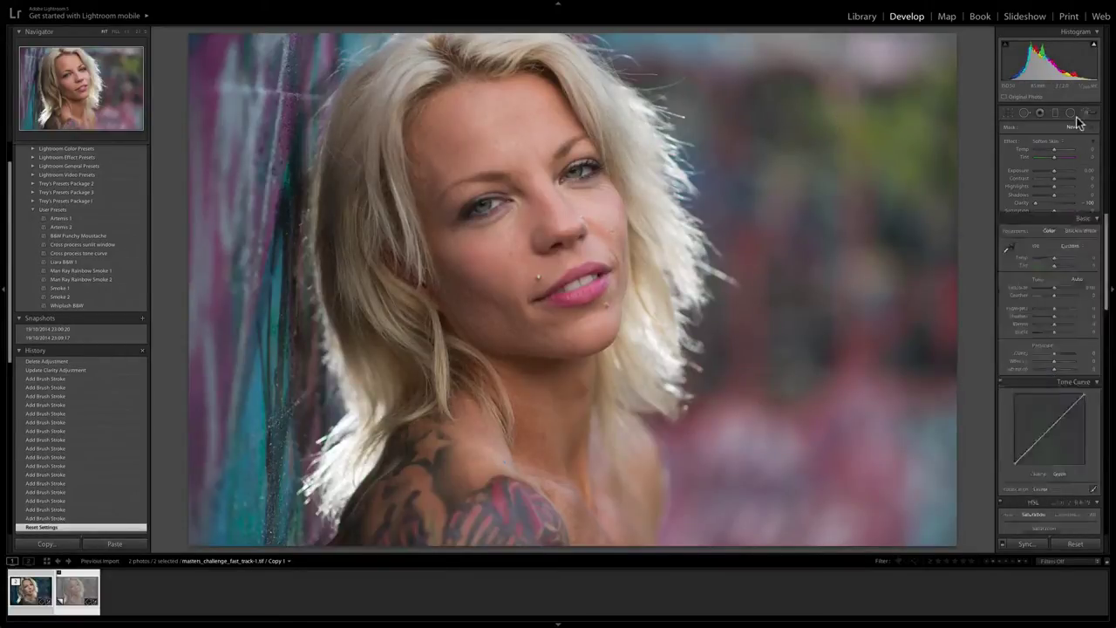
{"action": "left_click", "coordinate": [1091, 114]}
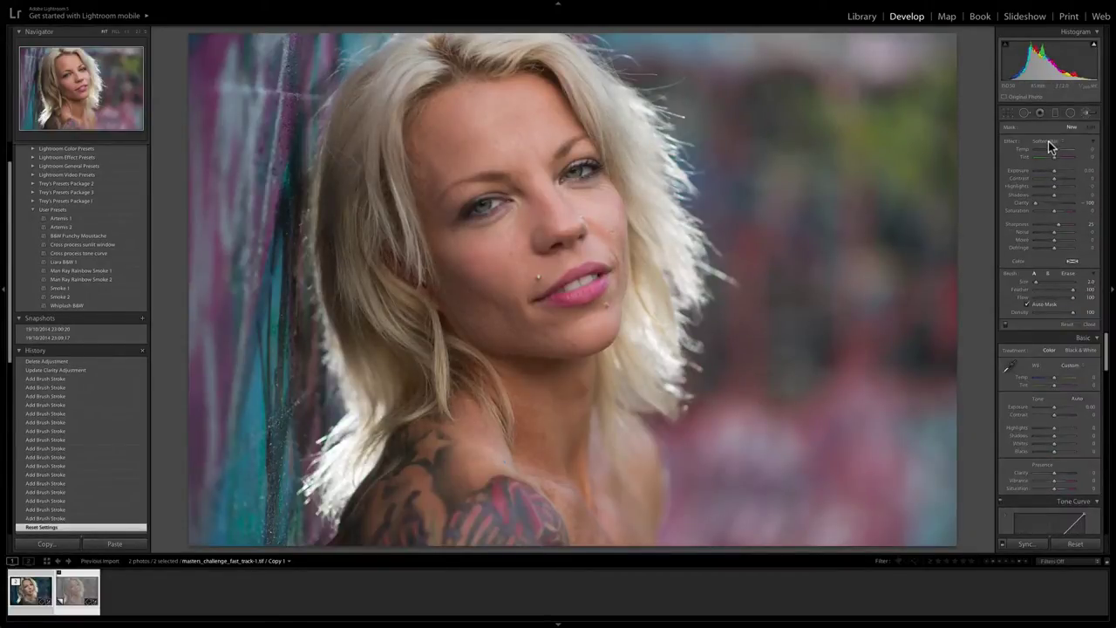
{"action": "left_click", "coordinate": [1052, 145]}
{"action": "left_click", "coordinate": [1038, 146]}
{"action": "scroll", "coordinate": [466, 124], "scroll_direction": "up", "scroll_amount": 3}
{"action": "left_click_drag", "start_coordinate": [420, 126], "coordinate": [419, 174]}
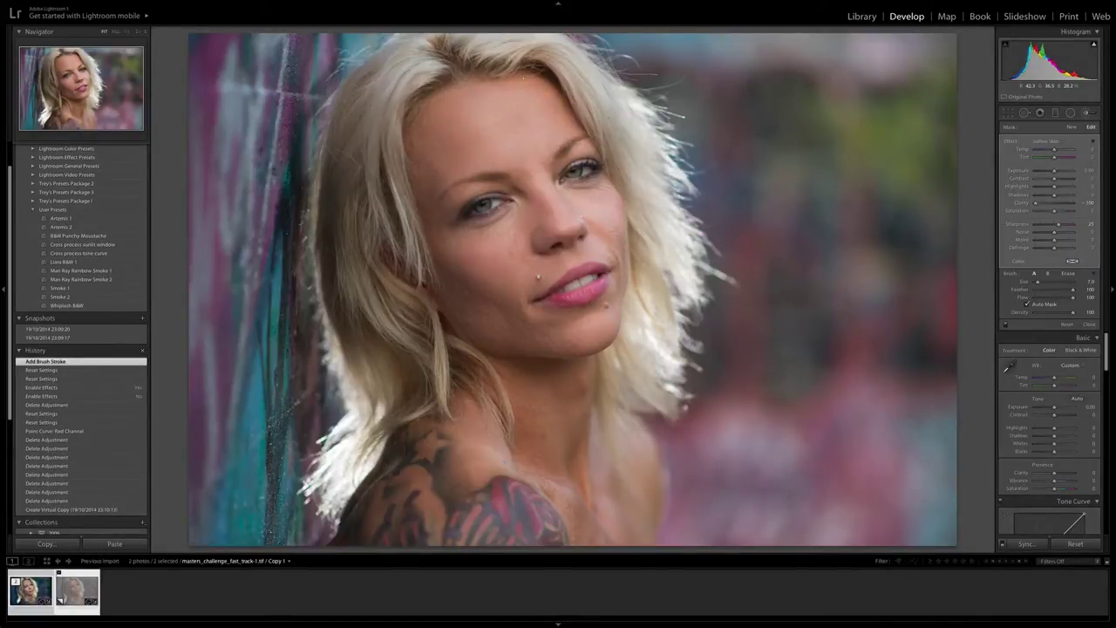
{"action": "left_click_drag", "start_coordinate": [425, 129], "coordinate": [441, 229]}
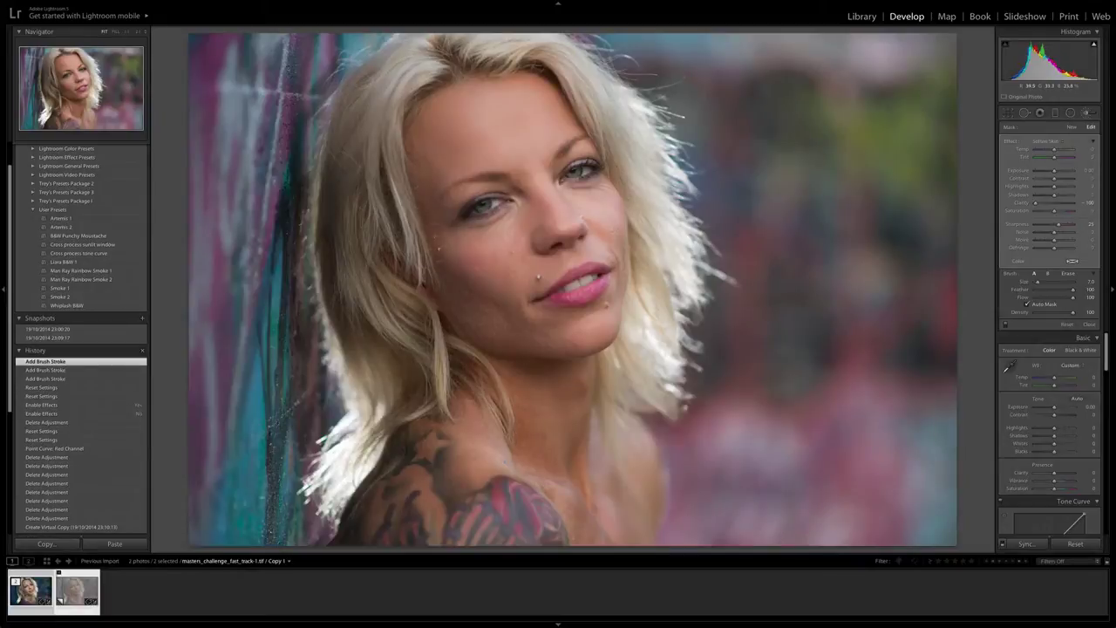
{"action": "left_click", "coordinate": [502, 279]}
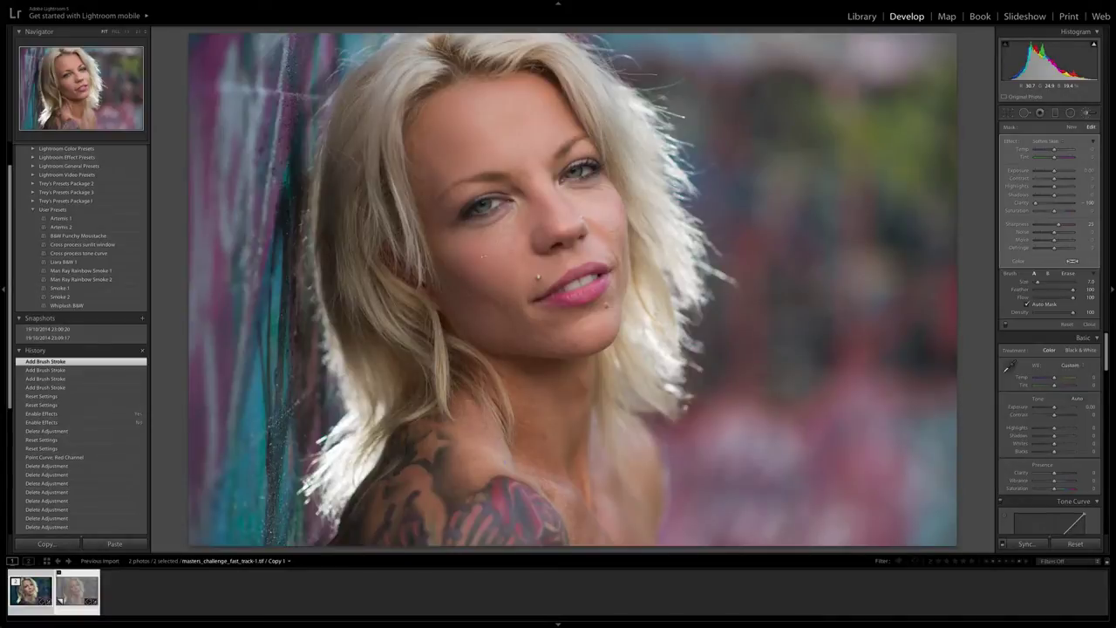
{"action": "left_click", "coordinate": [488, 105]}
{"action": "left_click", "coordinate": [604, 311]}
Step: Reduce the brush size to 4 and soften the remaining skin on the sunlit cheek, nose, chin and hairline
{"action": "key", "text": "["}
{"action": "left_click", "coordinate": [628, 282]}
{"action": "left_click_drag", "start_coordinate": [619, 259], "coordinate": [619, 240]}
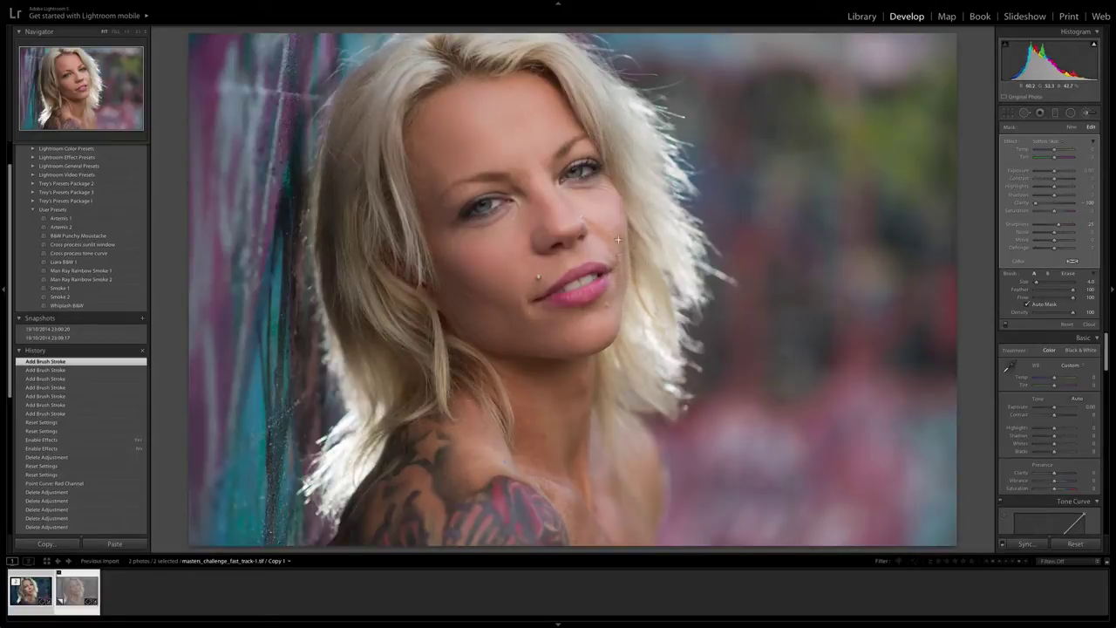
{"action": "left_click", "coordinate": [584, 197]}
{"action": "left_click", "coordinate": [531, 246]}
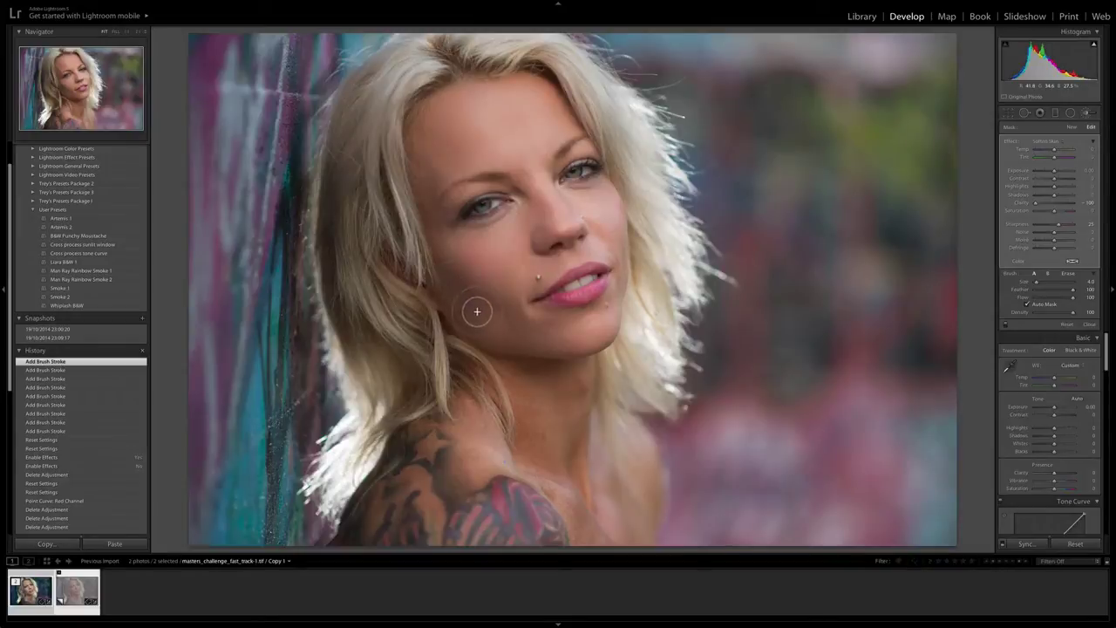
{"action": "left_click", "coordinate": [565, 345]}
{"action": "left_click", "coordinate": [563, 119]}
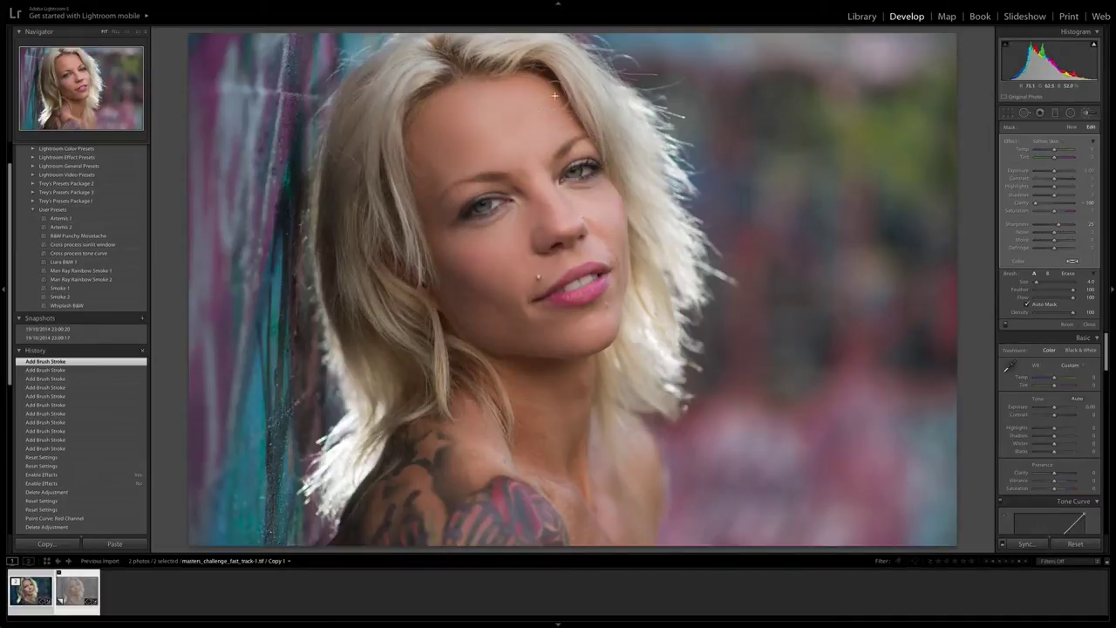
{"action": "left_click", "coordinate": [534, 76]}
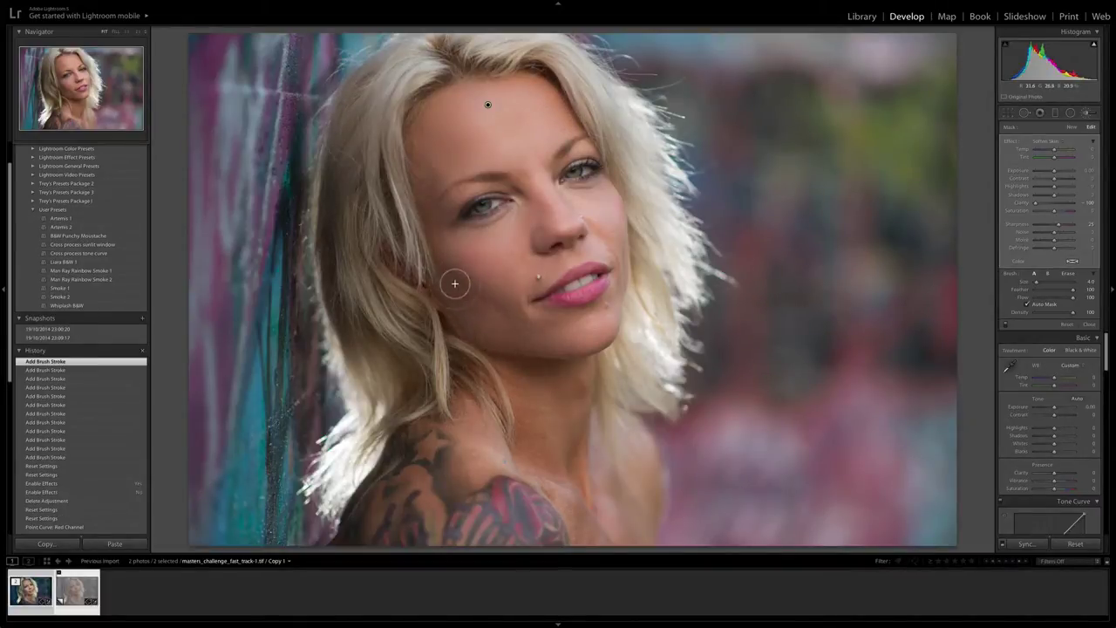
Step: Add a second Soften Skin brush mask over the shaded cheek and jaw, and lower its sharpness to a negative value
{"action": "key", "text": "z"}
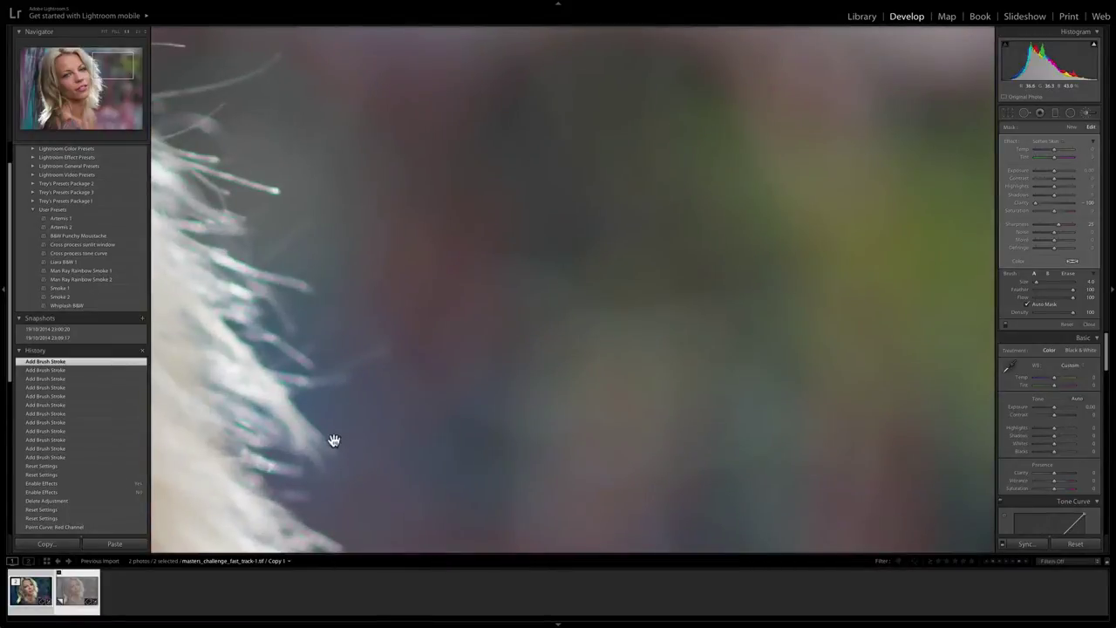
{"action": "left_click_drag", "start_coordinate": [334, 441], "coordinate": [681, 139]}
{"action": "left_click_drag", "start_coordinate": [276, 480], "coordinate": [775, 206]}
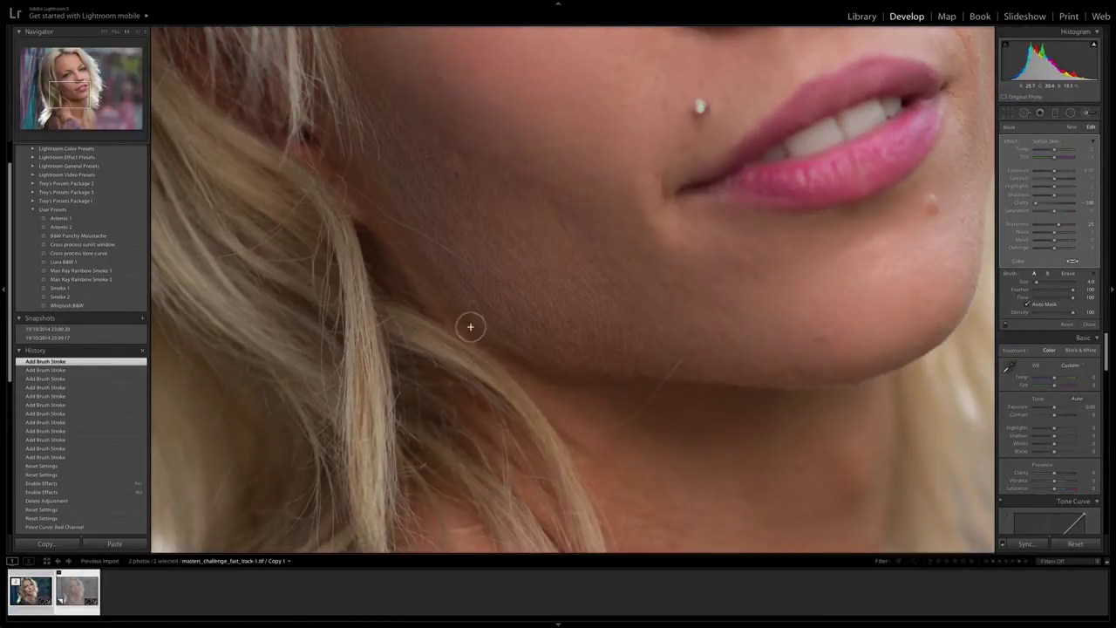
{"action": "left_click", "coordinate": [1069, 126]}
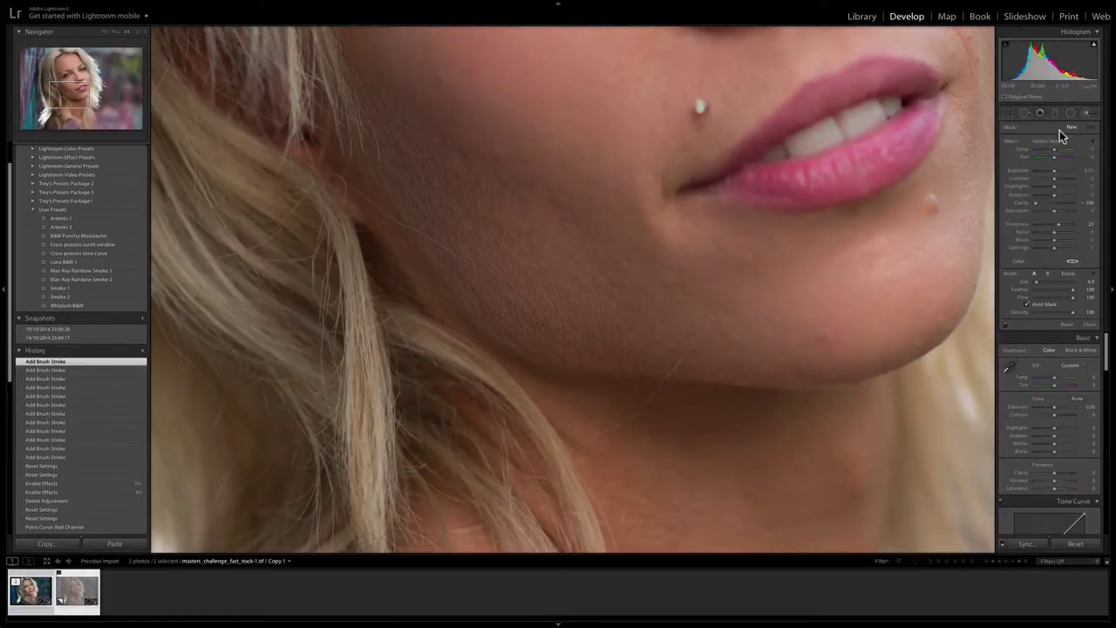
{"action": "scroll", "coordinate": [483, 247], "scroll_direction": "up", "scroll_amount": 8}
{"action": "left_click_drag", "start_coordinate": [582, 252], "coordinate": [525, 197]}
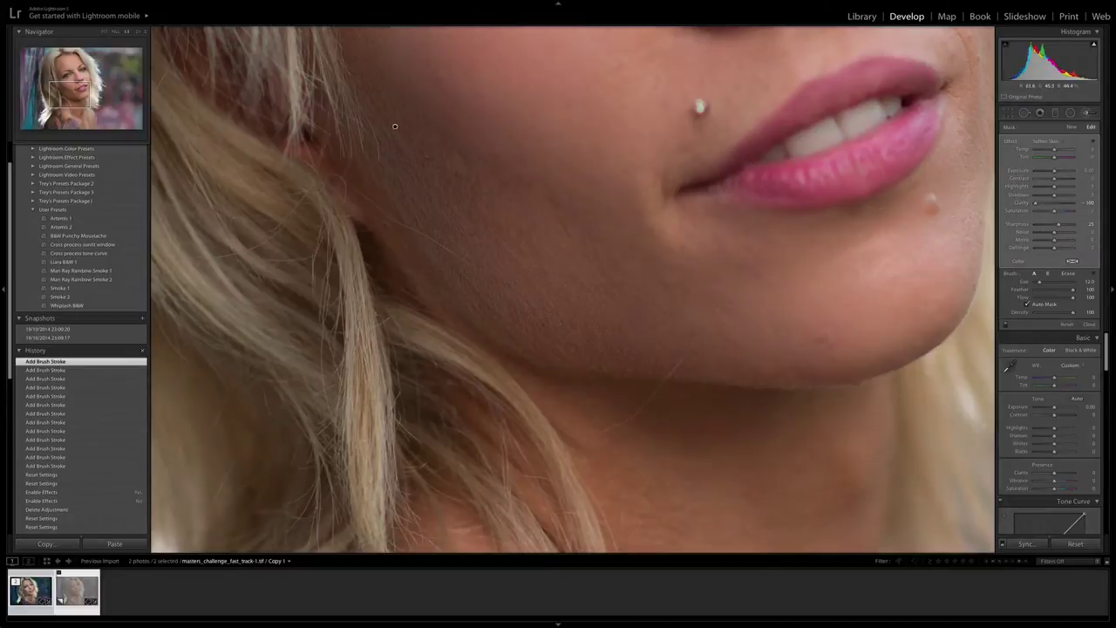
{"action": "left_click_drag", "start_coordinate": [1057, 225], "coordinate": [1043, 225]}
{"action": "key", "text": "z"}
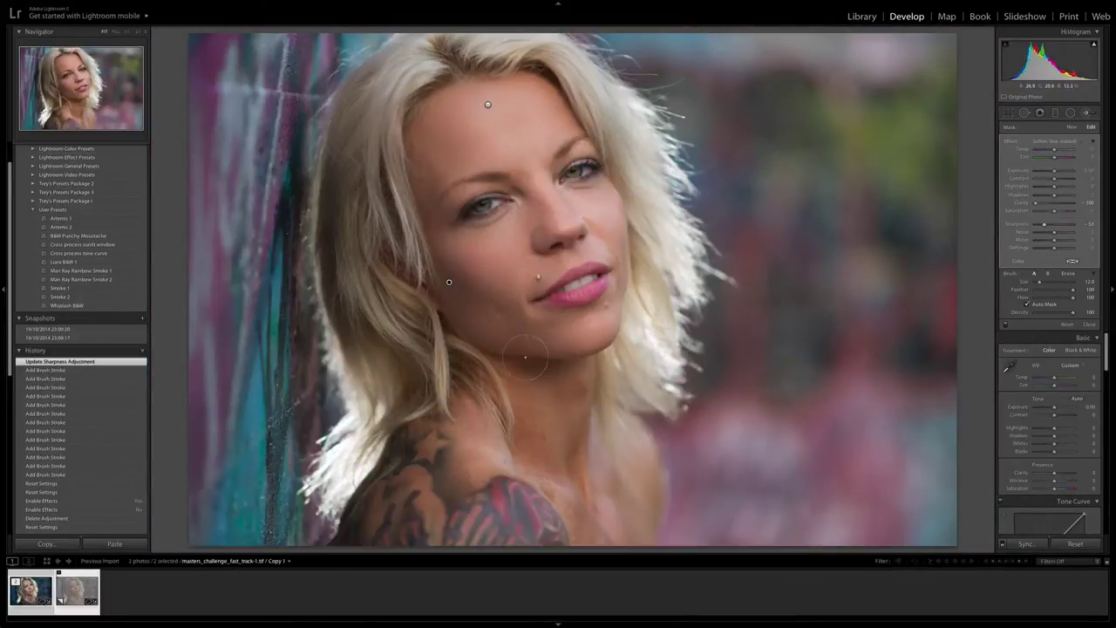
Step: Compare the portrait with and without the skin-softening brush adjustments
{"action": "left_click", "coordinate": [1005, 326]}
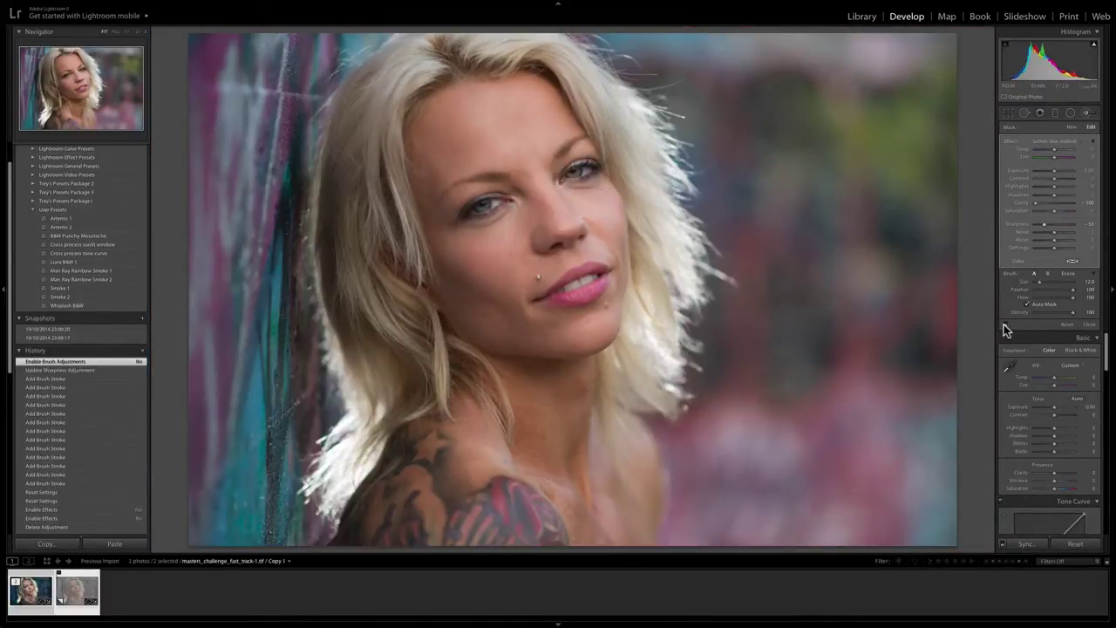
{"action": "left_click", "coordinate": [1005, 325]}
{"action": "left_click", "coordinate": [1004, 325]}
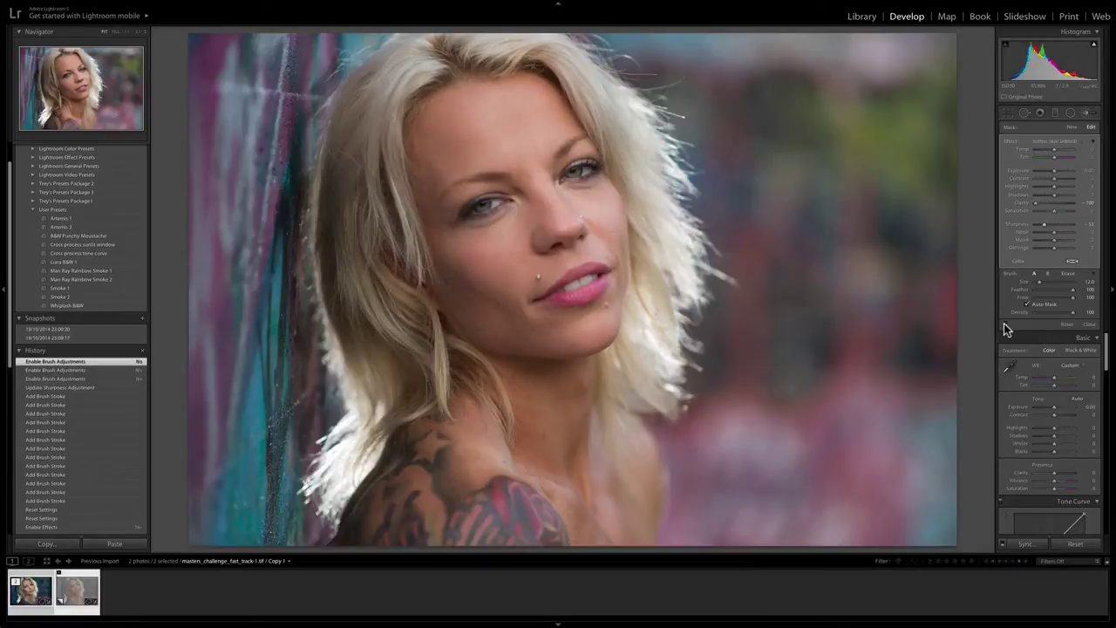
{"action": "left_click", "coordinate": [1005, 325]}
{"action": "left_click", "coordinate": [1005, 325]}
{"action": "left_click", "coordinate": [1005, 325]}
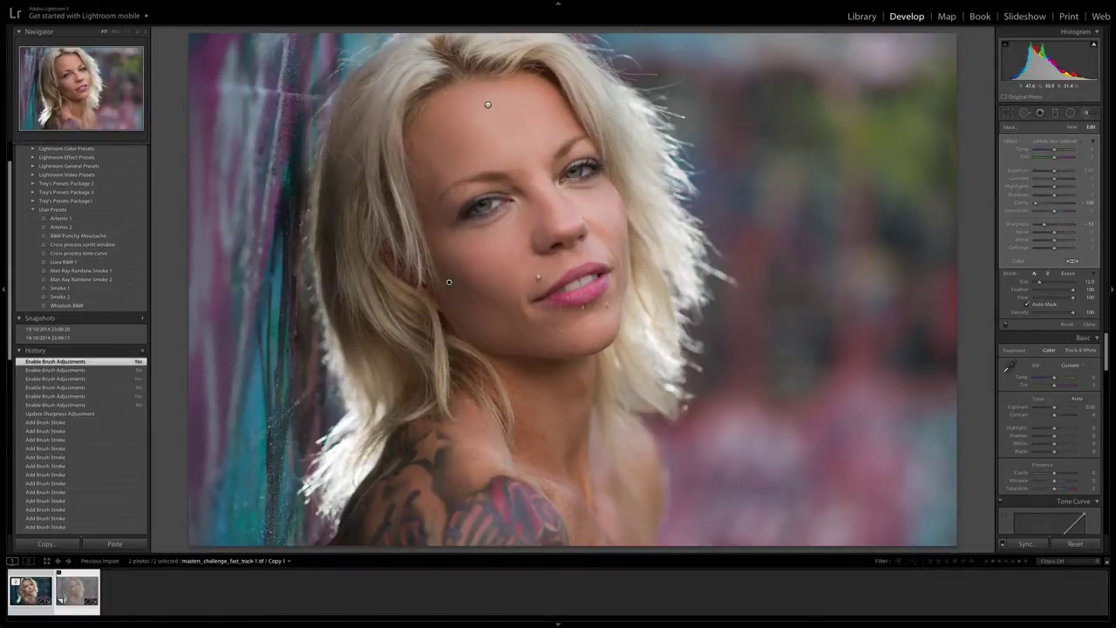
Step: Heal the piercing spot below the lower lip with Spot Removal
{"action": "key", "text": "z"}
{"action": "key", "text": "space"}
{"action": "left_click_drag", "start_coordinate": [801, 190], "coordinate": [493, 349]}
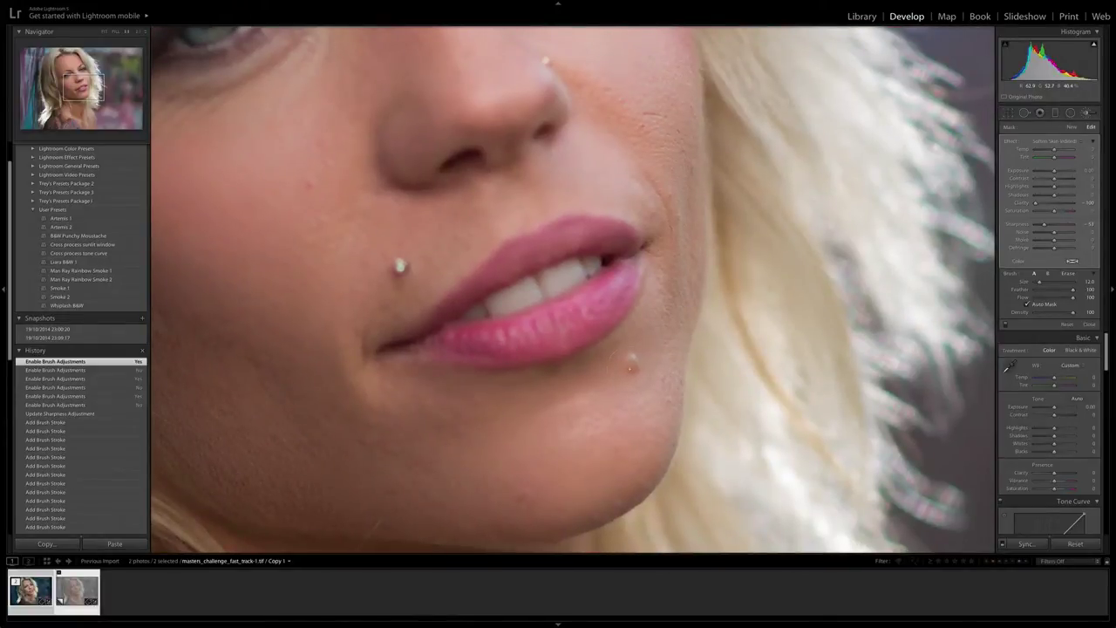
{"action": "key", "text": "q"}
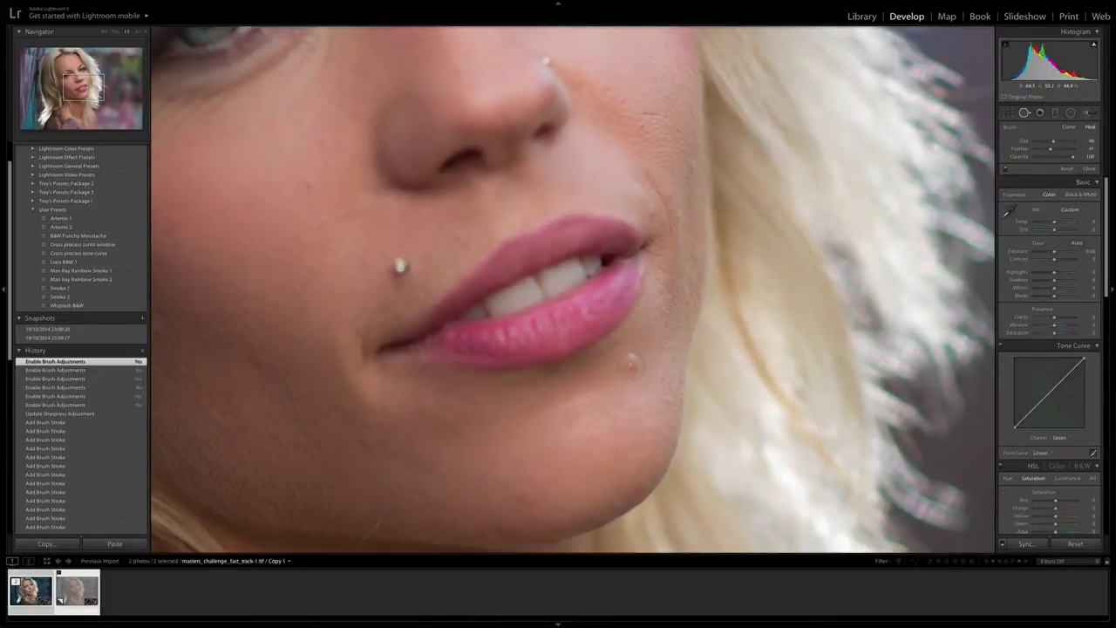
{"action": "left_click", "coordinate": [631, 364]}
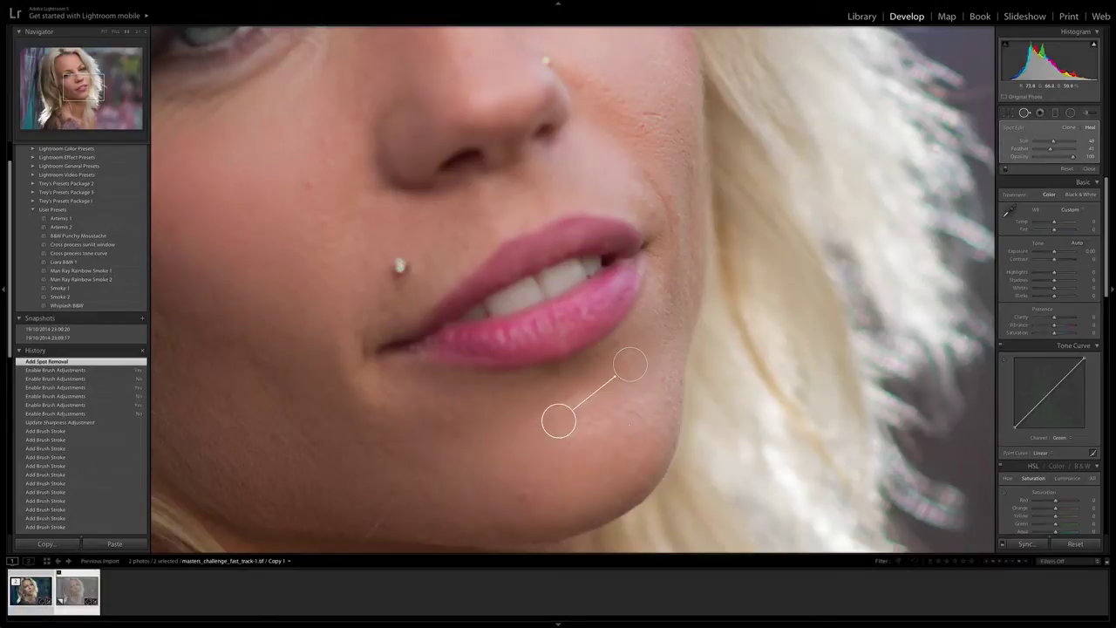
{"action": "key", "text": "q"}
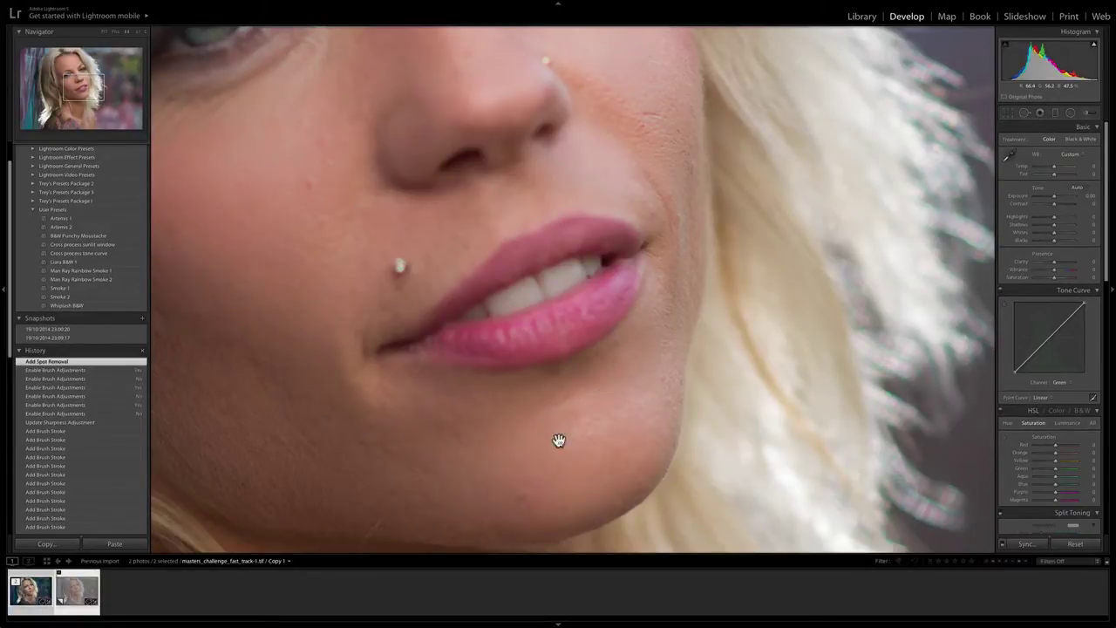
Step: Heal the blue speck near the collarbone above the tattoo with Spot Removal
{"action": "left_click", "coordinate": [568, 434]}
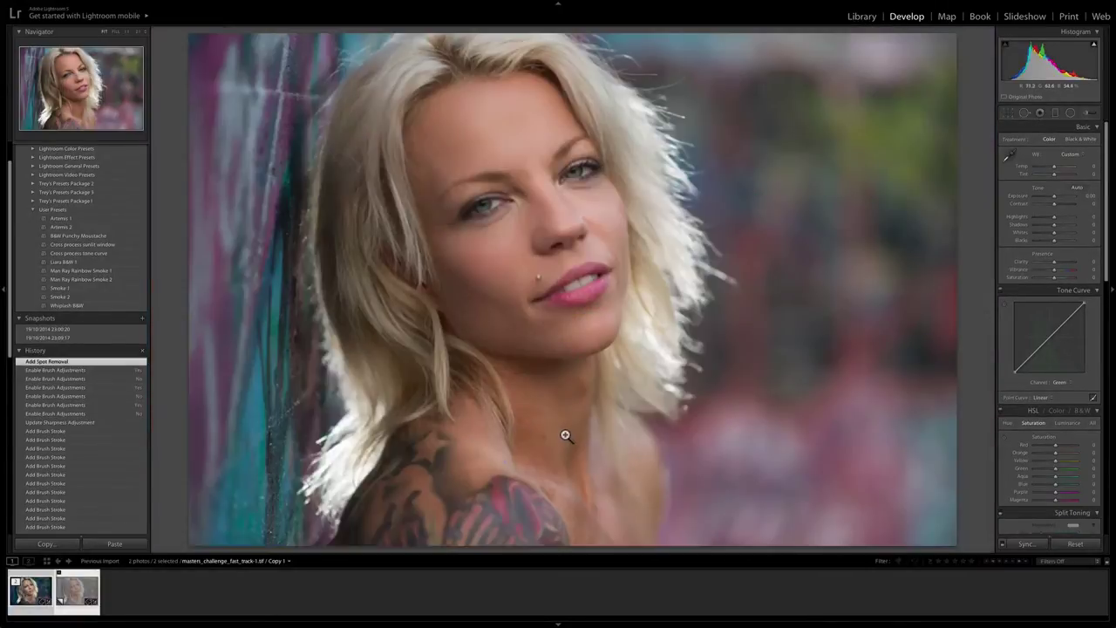
{"action": "left_click", "coordinate": [506, 463]}
{"action": "key", "text": "q"}
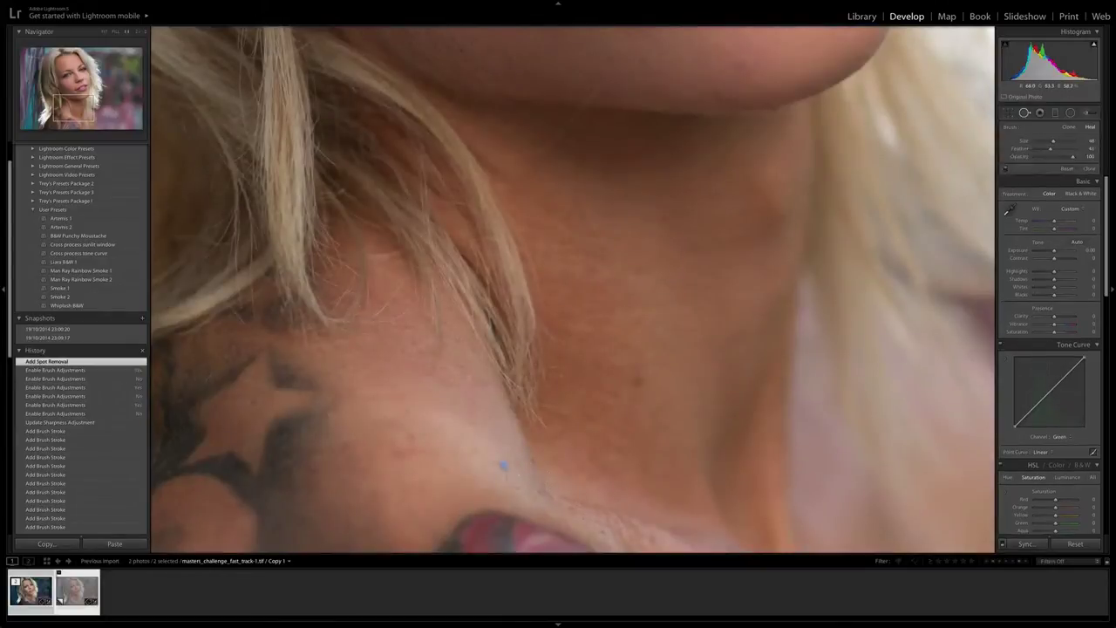
{"action": "key", "text": "q"}
{"action": "left_click", "coordinate": [594, 342]}
{"action": "left_click", "coordinate": [594, 341]}
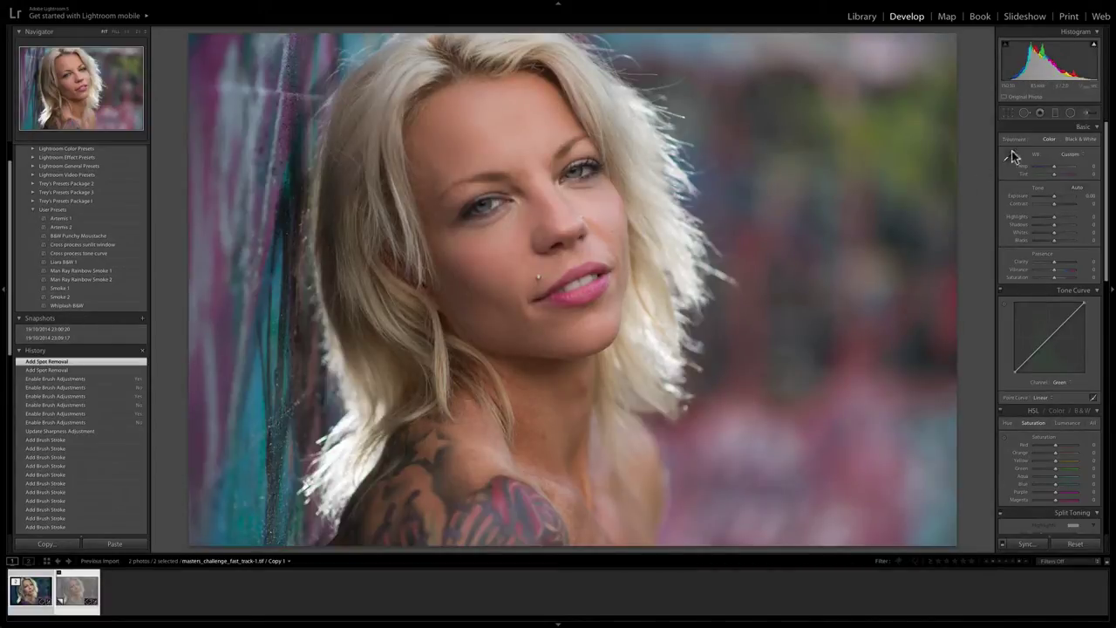
Step: Start a new adjustment brush with the Clarity effect and paint over both eyes and the teeth with a small brush
{"action": "left_click", "coordinate": [1086, 113]}
{"action": "left_click", "coordinate": [1087, 113]}
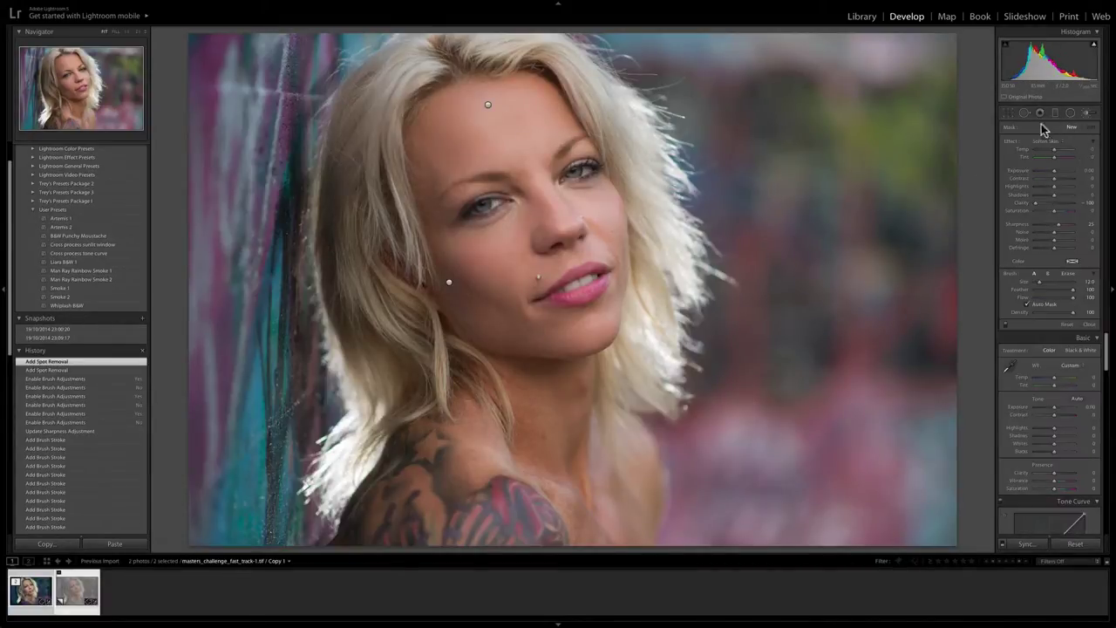
{"action": "left_click", "coordinate": [1041, 142]}
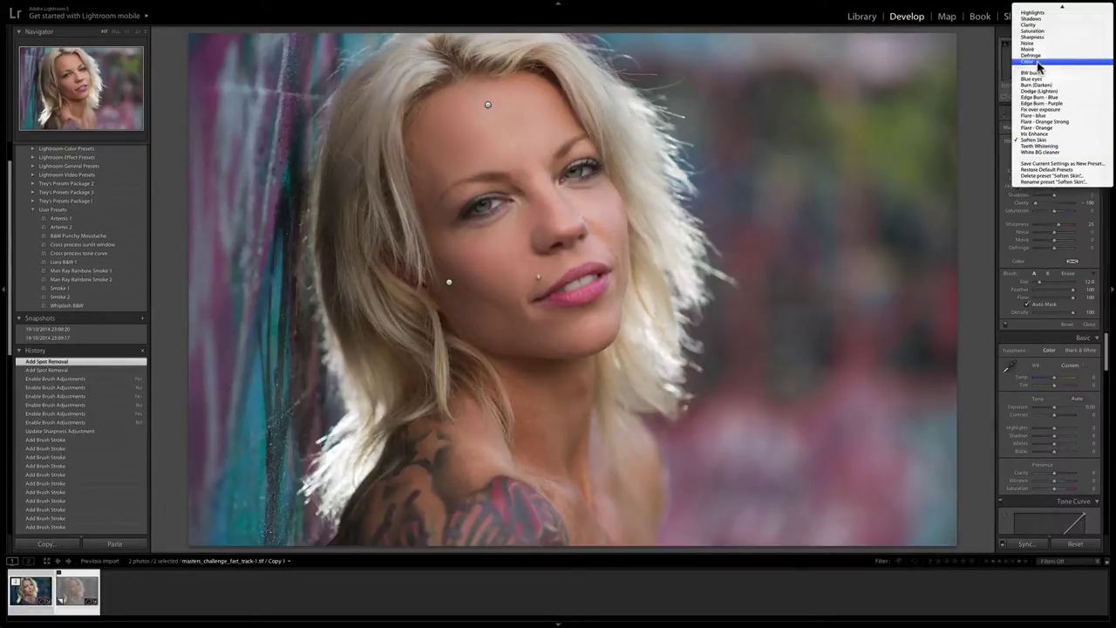
{"action": "left_click", "coordinate": [1032, 25]}
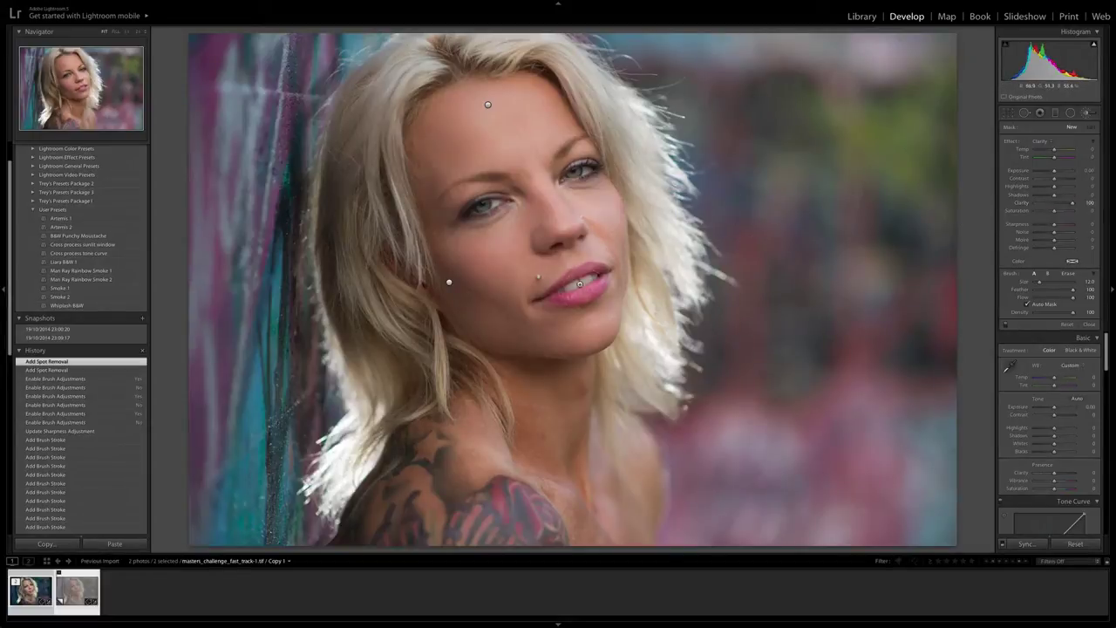
{"action": "scroll", "coordinate": [491, 209], "scroll_direction": "down", "scroll_amount": 4}
{"action": "scroll", "coordinate": [476, 211], "scroll_direction": "down", "scroll_amount": 1}
{"action": "key", "text": "h"}
{"action": "left_click_drag", "start_coordinate": [463, 214], "coordinate": [473, 212]}
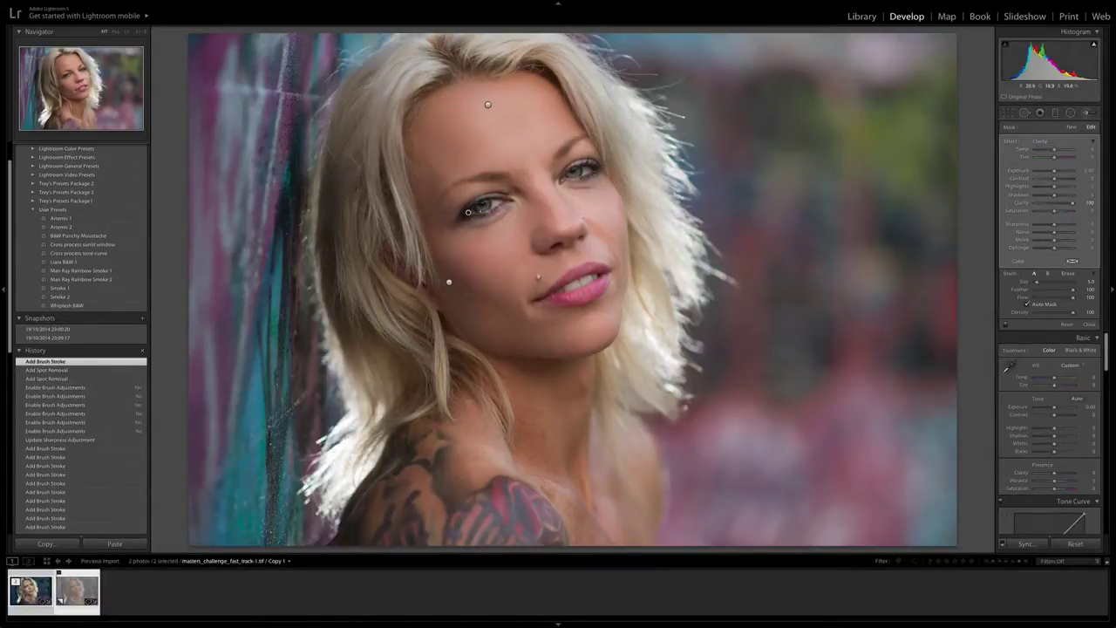
{"action": "left_click_drag", "start_coordinate": [485, 206], "coordinate": [489, 205]}
{"action": "left_click_drag", "start_coordinate": [572, 172], "coordinate": [581, 170]}
{"action": "mouse_move", "coordinate": [561, 287]}
{"action": "left_mouse_down"}
{"action": "mouse_move", "coordinate": [599, 273]}
{"action": "mouse_move", "coordinate": [568, 291]}
{"action": "left_mouse_up"}
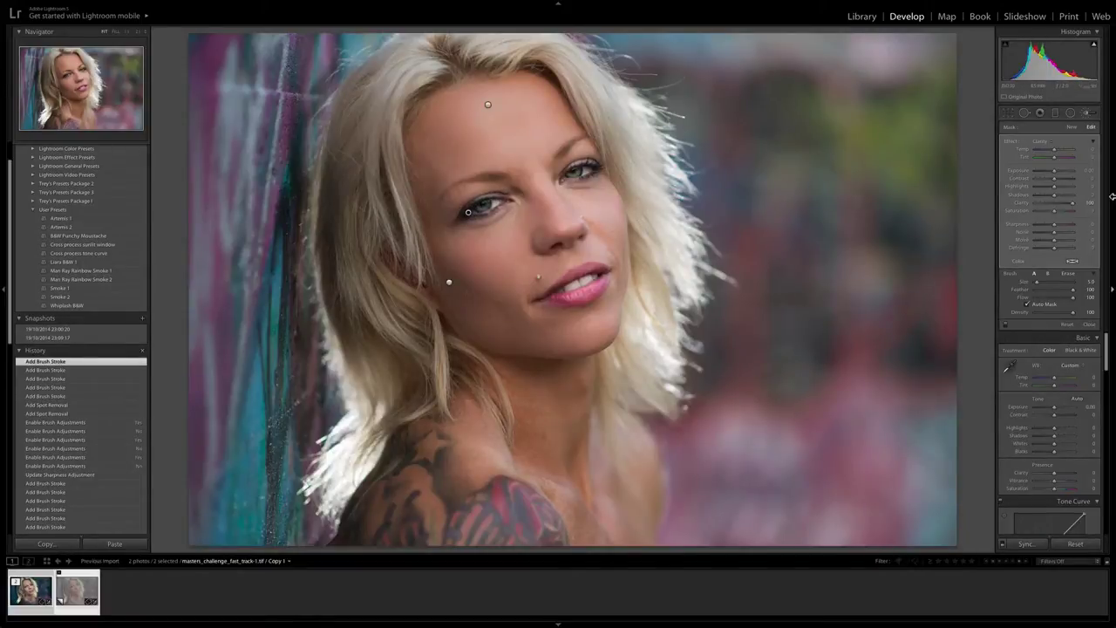
Step: Set the eye and teeth mask's clarity to 31, raise its shadows to about 33 and its sharpness to 66
{"action": "left_click_drag", "start_coordinate": [1073, 208], "coordinate": [1063, 207]}
{"action": "mouse_move", "coordinate": [1059, 203]}
{"action": "left_mouse_down"}
{"action": "mouse_move", "coordinate": [1074, 194]}
{"action": "mouse_move", "coordinate": [1062, 200]}
{"action": "mouse_move", "coordinate": [1066, 228]}
{"action": "left_mouse_up"}
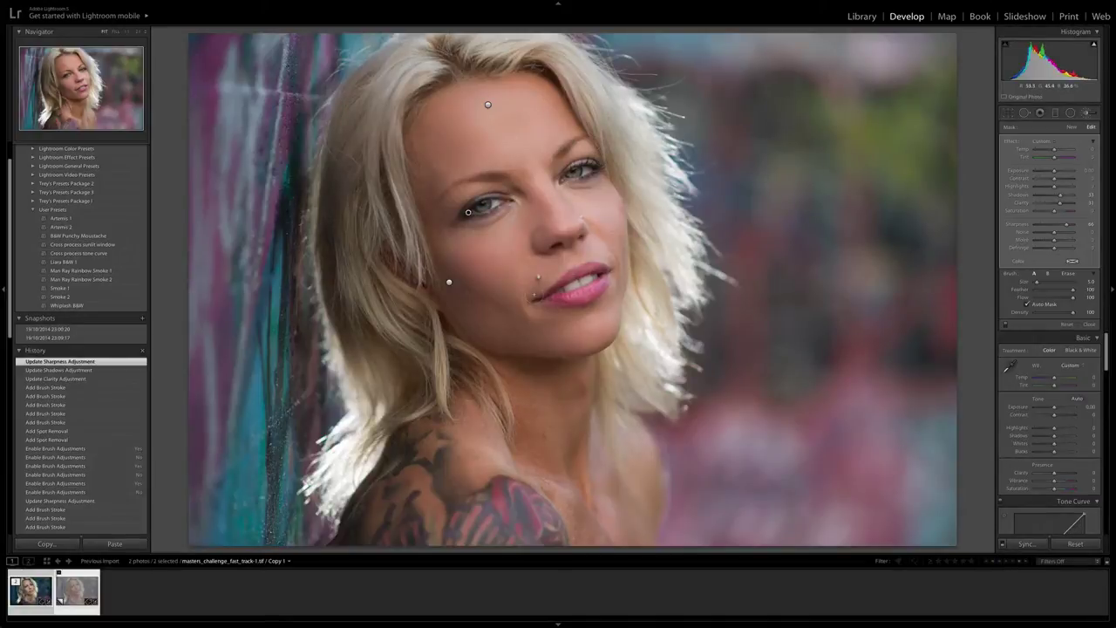
Step: Compare the portrait with and without all brush adjustments to judge the eyes and teeth
{"action": "left_click", "coordinate": [1007, 330]}
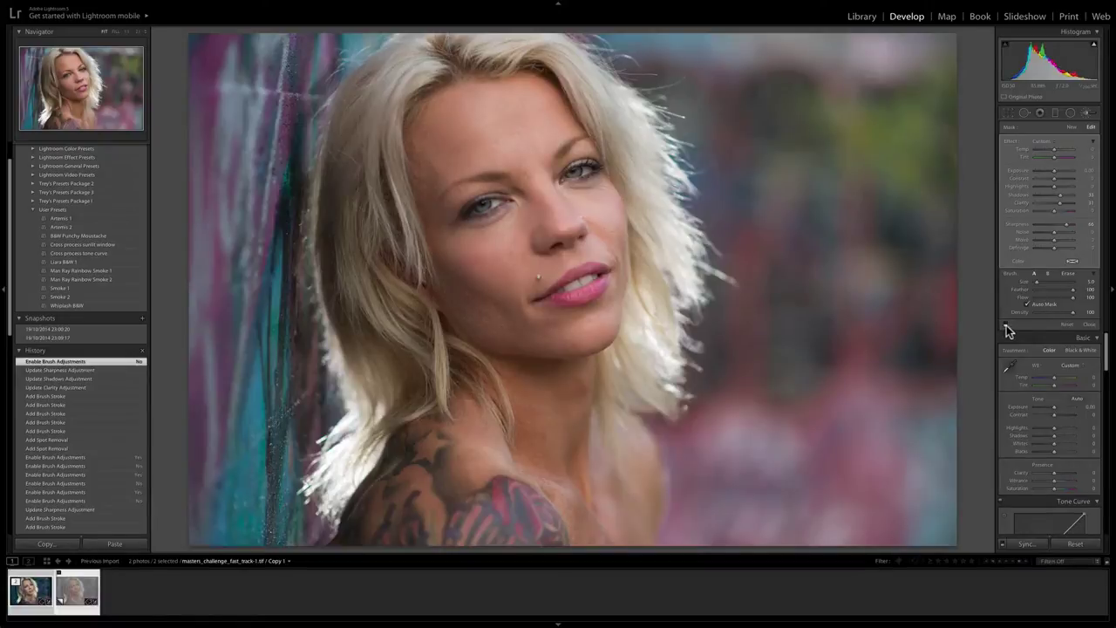
{"action": "left_click", "coordinate": [1007, 329]}
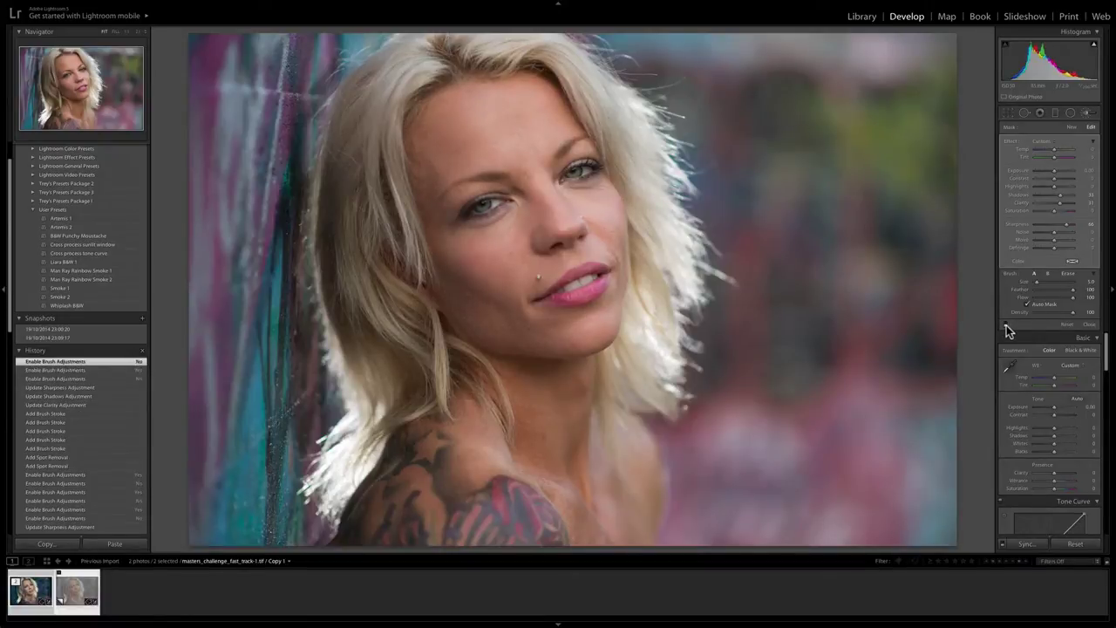
{"action": "left_click", "coordinate": [1007, 328]}
{"action": "left_click", "coordinate": [1007, 328]}
{"action": "left_click", "coordinate": [1007, 328]}
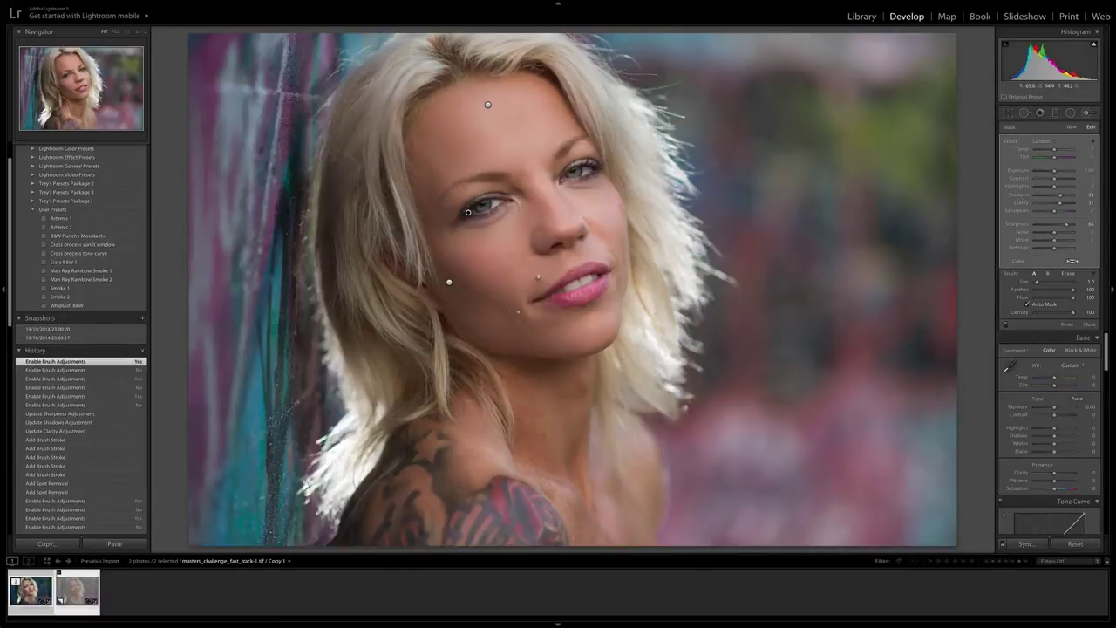
Step: Hide the mask pins and brush a new Dodge (Lighten) mask over the forehead with flow 50
{"action": "key", "text": "h"}
{"action": "left_click", "coordinate": [1071, 129]}
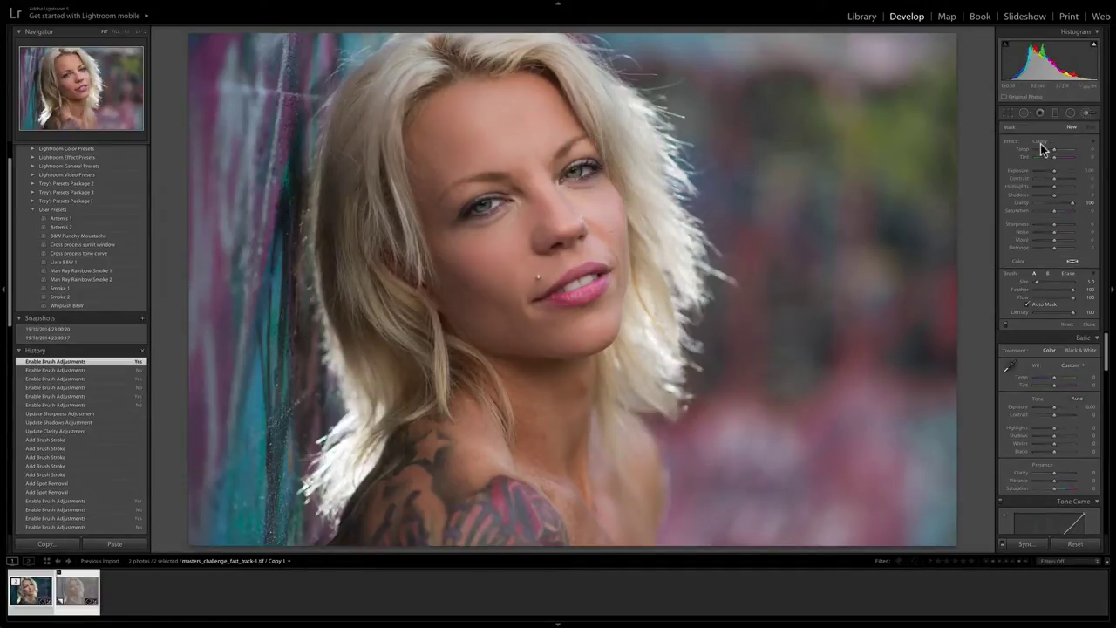
{"action": "left_click", "coordinate": [1043, 142]}
{"action": "left_click", "coordinate": [1036, 207]}
{"action": "key", "text": "shift+bracketleft"}
{"action": "key", "text": "5"}
{"action": "left_click", "coordinate": [437, 148]}
{"action": "left_click", "coordinate": [453, 147]}
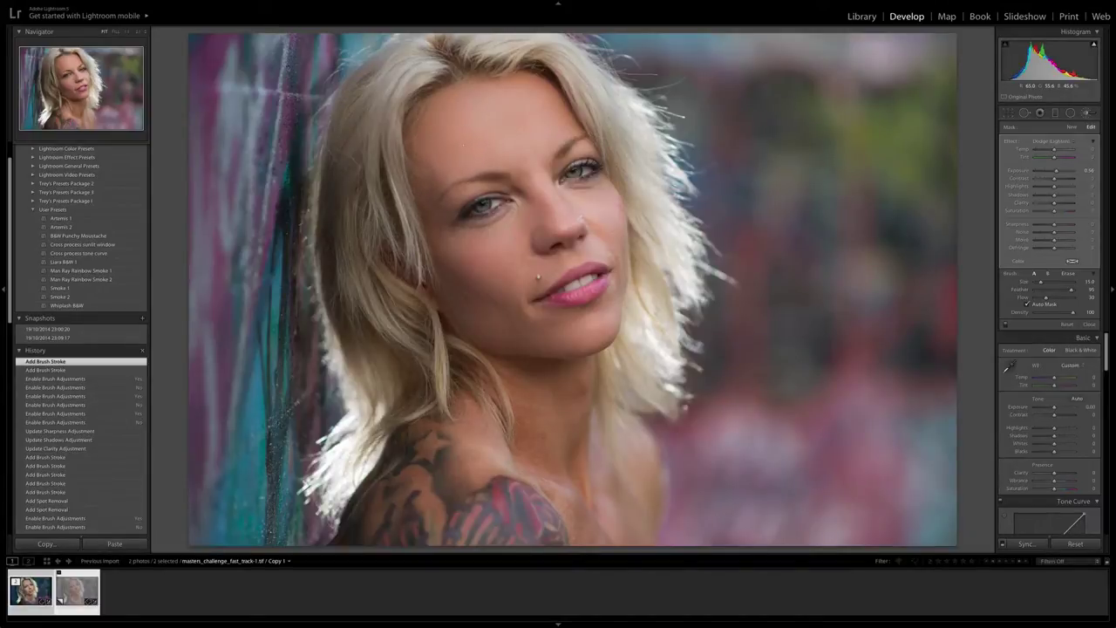
Step: Continue the Dodge (Lighten) mask with brush strokes over the cheek, the mouth area and the chin
{"action": "left_click", "coordinate": [476, 275]}
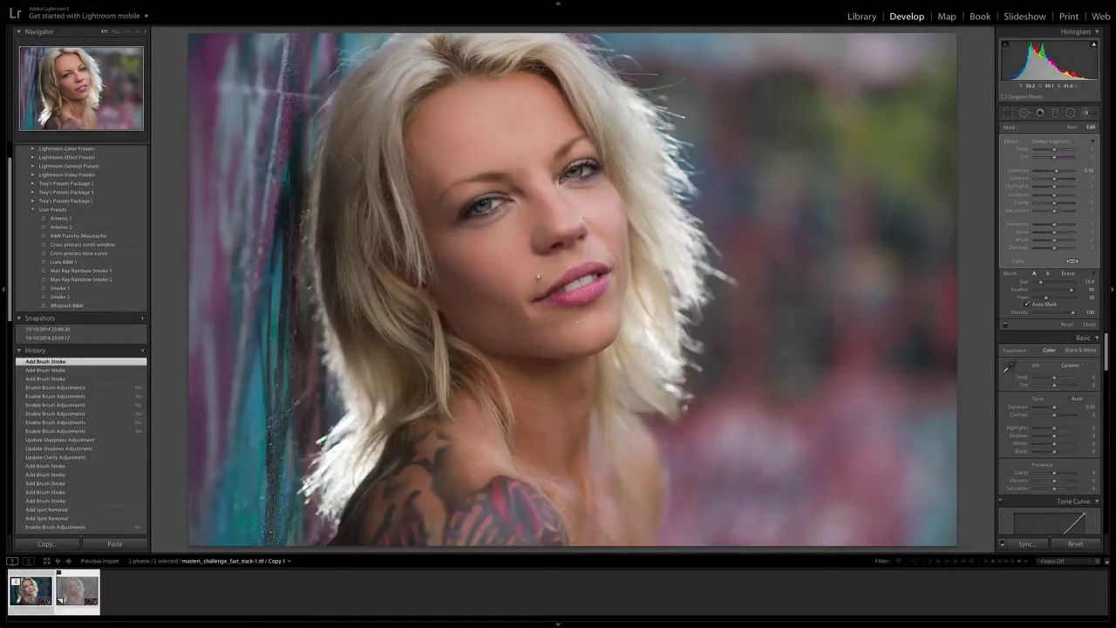
{"action": "left_click", "coordinate": [601, 274]}
{"action": "left_click", "coordinate": [586, 280]}
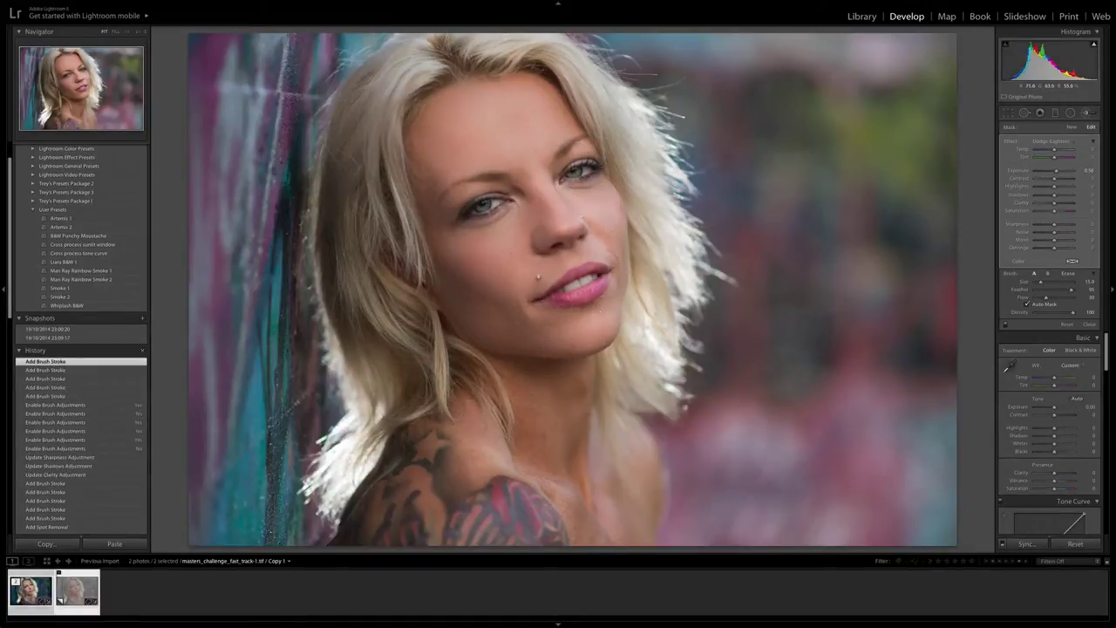
{"action": "left_click", "coordinate": [575, 284]}
{"action": "left_click", "coordinate": [550, 317]}
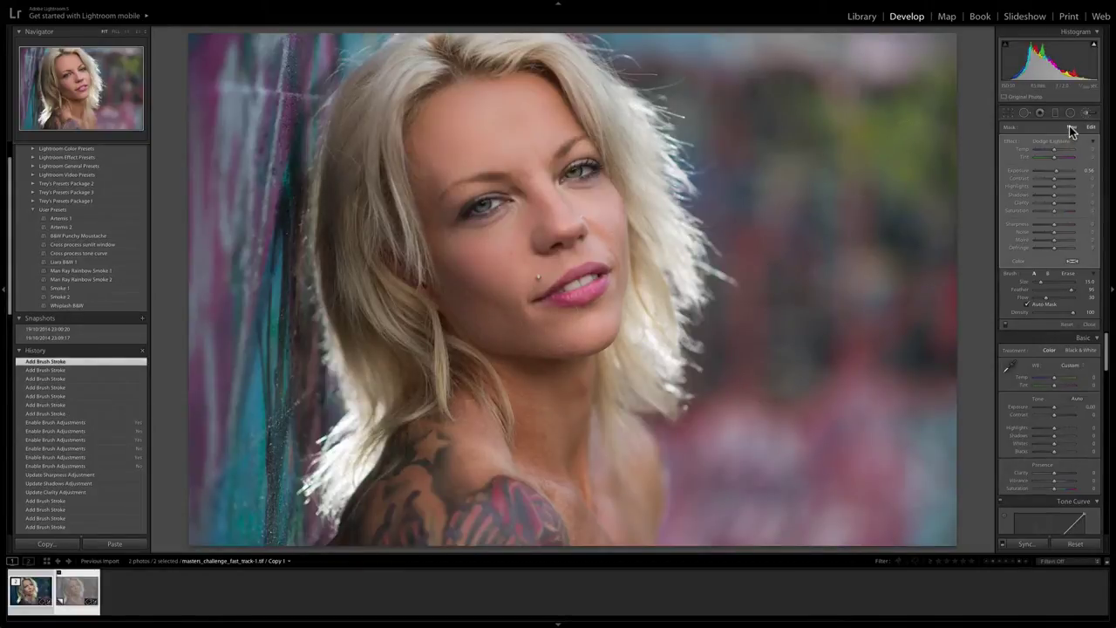
Step: Start a new Burn (Darken) mask with a slightly larger brush and paint along the edge of the forehead
{"action": "left_click", "coordinate": [1052, 141]}
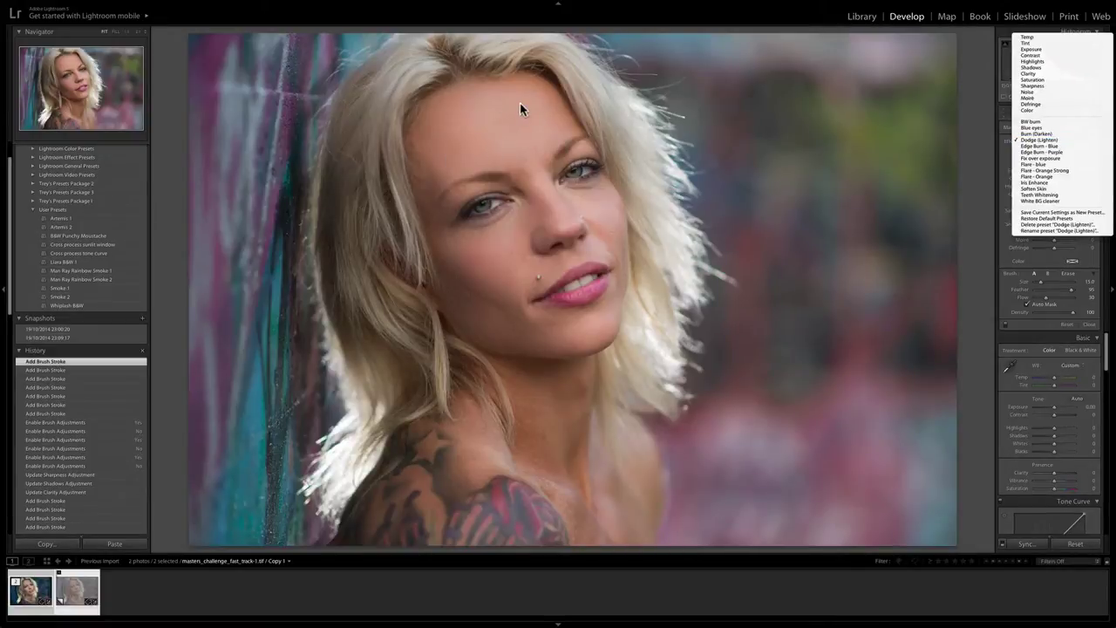
{"action": "left_click", "coordinate": [1036, 134]}
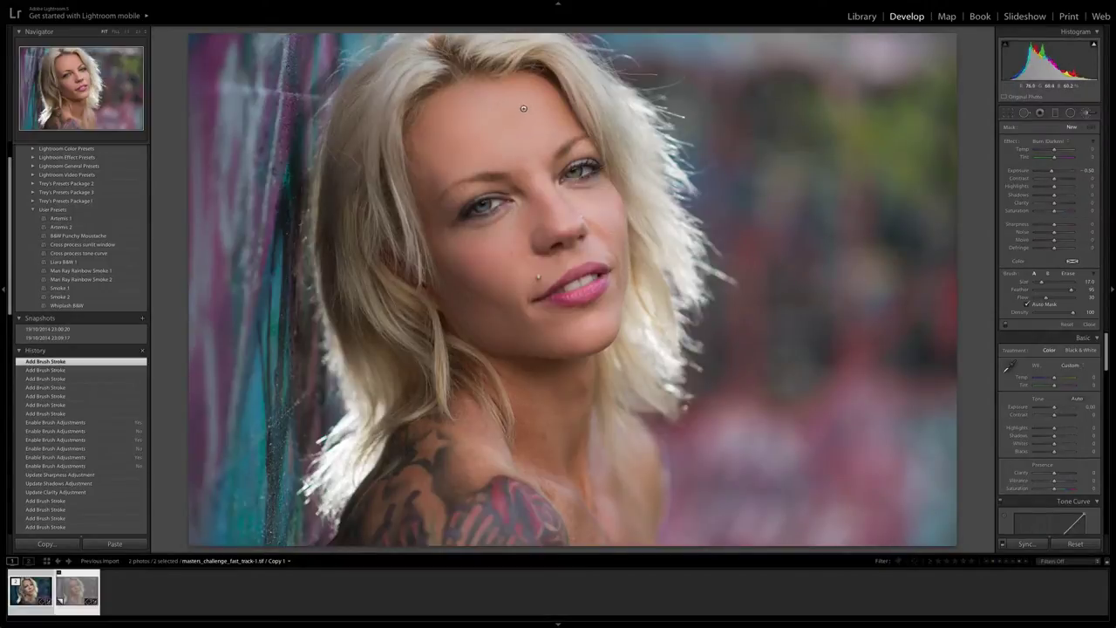
{"action": "scroll", "coordinate": [529, 101], "scroll_direction": "up", "scroll_amount": 1}
{"action": "left_click", "coordinate": [553, 124]}
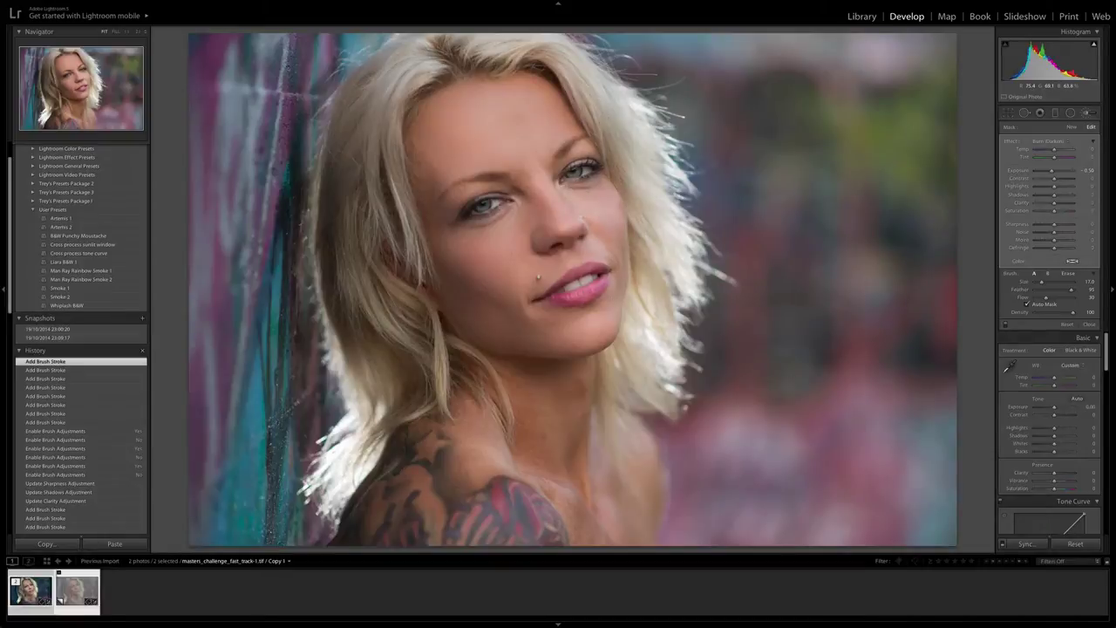
{"action": "left_click", "coordinate": [558, 92]}
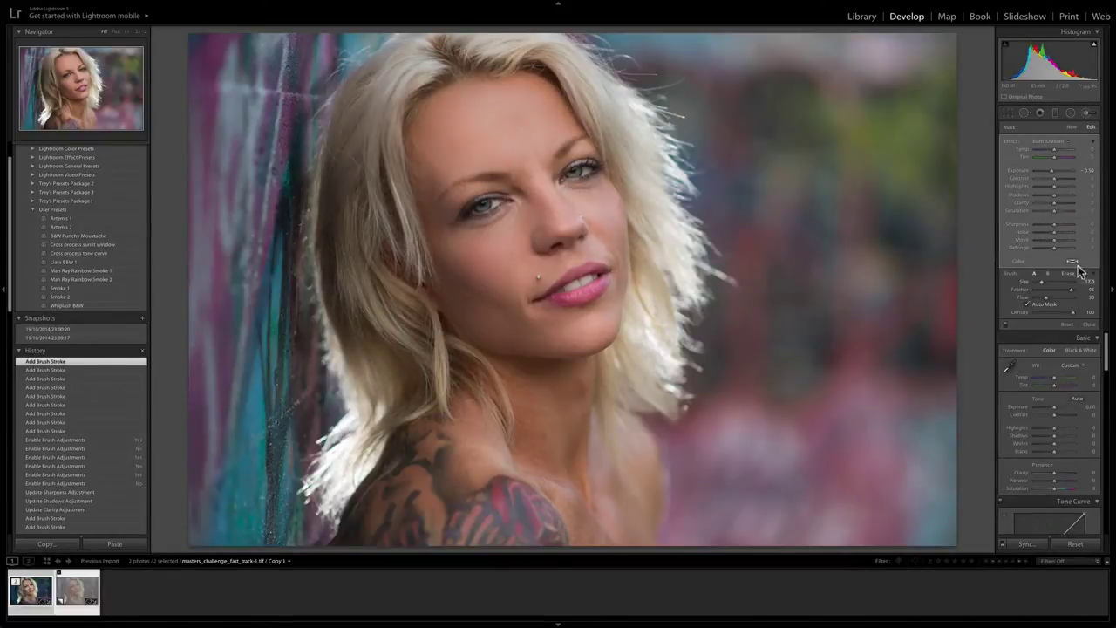
Step: Set the burn mask's exposure to -0.30
{"action": "left_click", "coordinate": [1088, 177]}
{"action": "key", "text": "shift+Tab"}
{"action": "type", "text": "-0.3"}
{"action": "key", "text": "Return"}
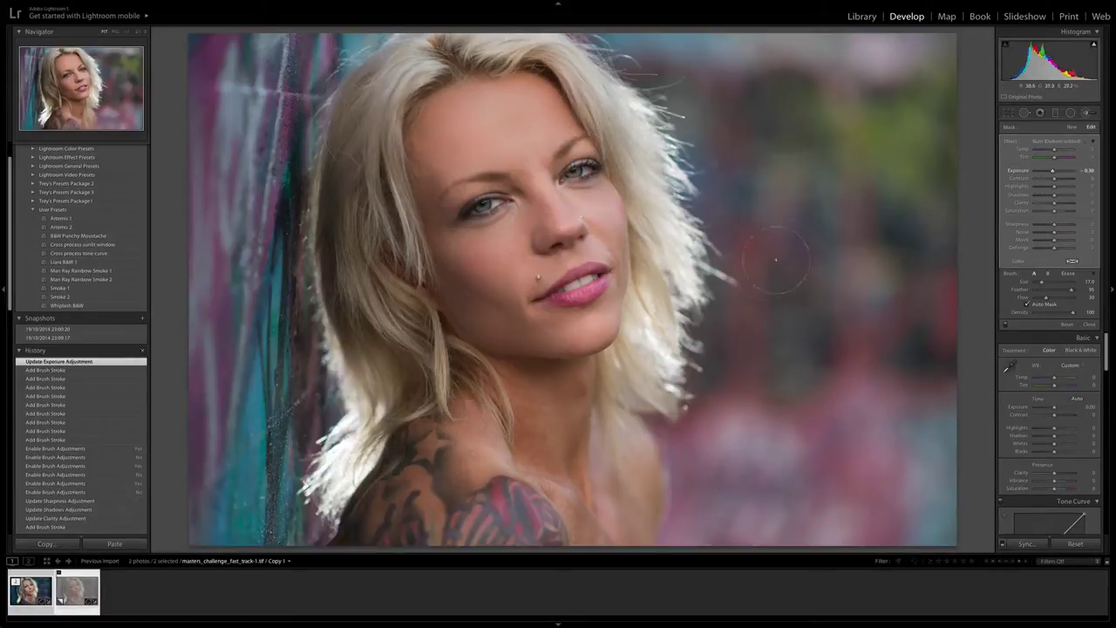
Step: Compare the portrait with and without all brush adjustments to judge the dodging and burning on the face
{"action": "left_click", "coordinate": [1006, 325]}
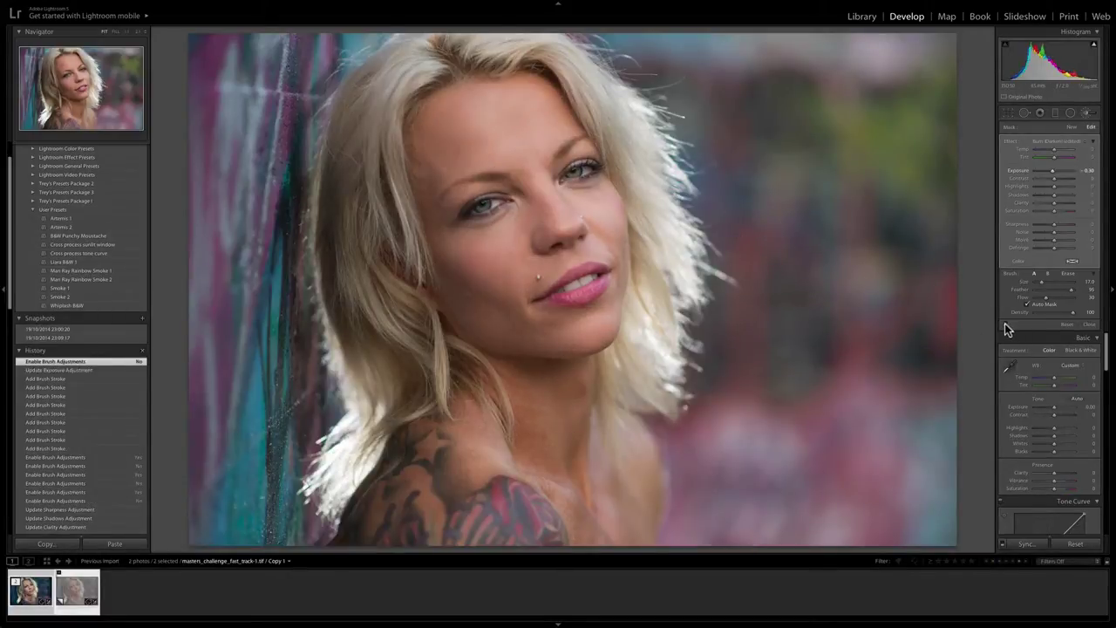
{"action": "left_click", "coordinate": [1006, 326]}
{"action": "left_click", "coordinate": [1006, 326]}
{"action": "left_click", "coordinate": [1006, 325]}
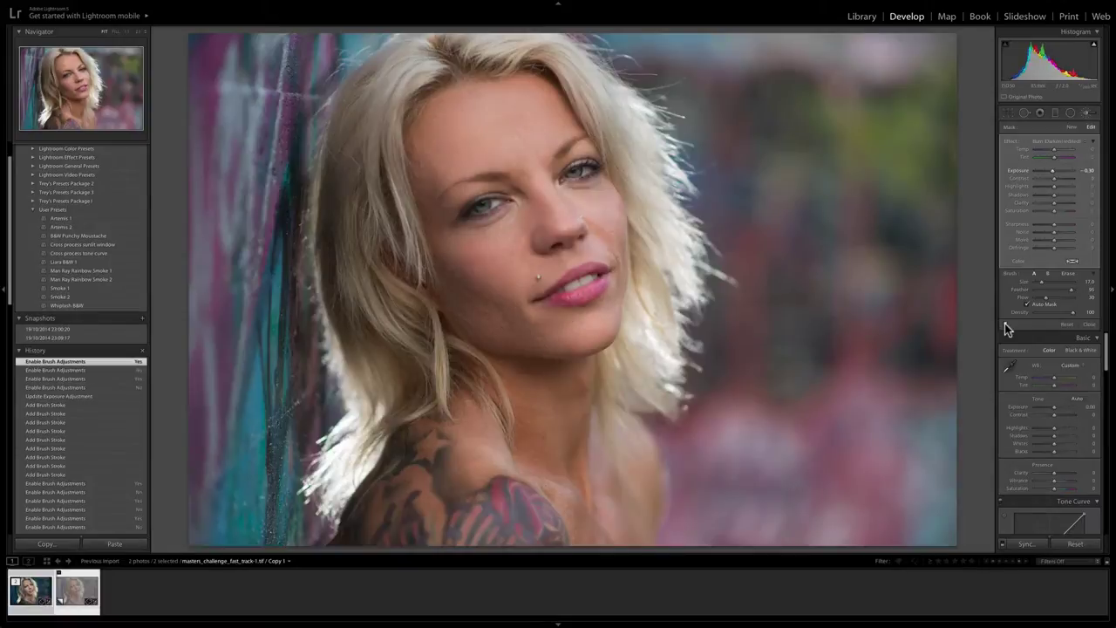
{"action": "left_click", "coordinate": [1008, 327]}
{"action": "left_click", "coordinate": [1008, 327]}
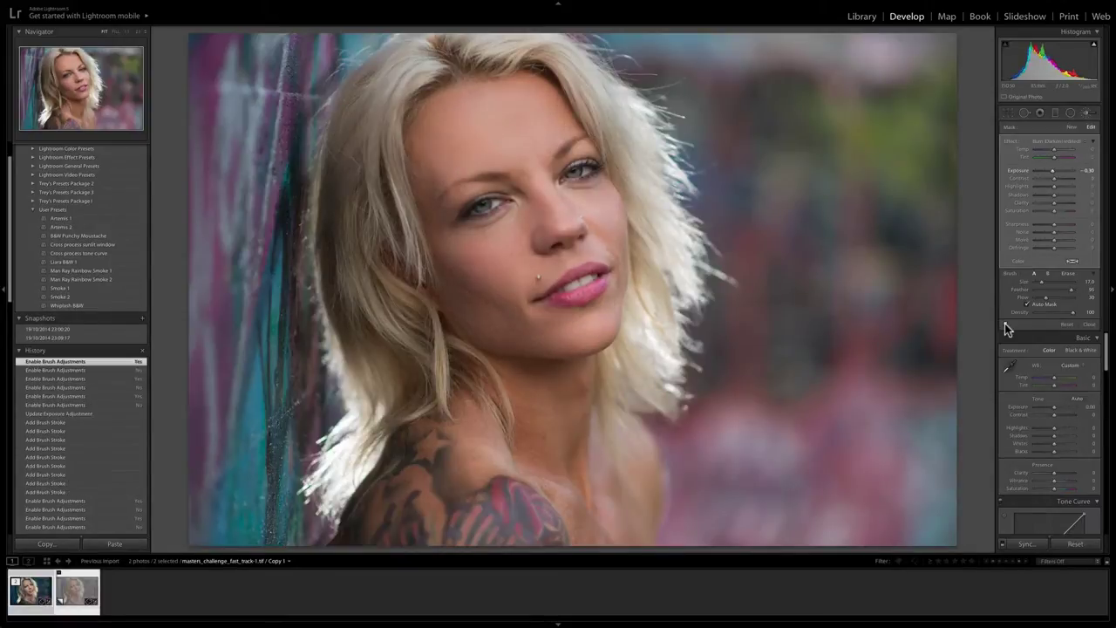
{"action": "left_click", "coordinate": [1007, 328]}
{"action": "left_click", "coordinate": [1006, 326]}
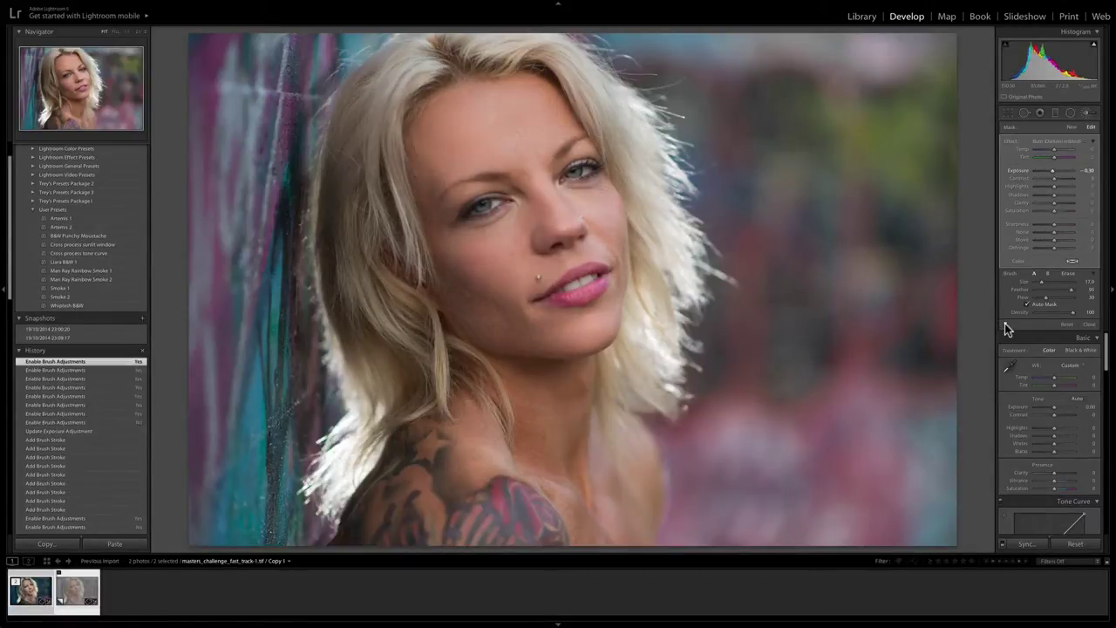
Step: Start a new Dodge (Lighten) mask with a slightly smaller brush and paint a first stroke on the hair beside the forehead
{"action": "left_click", "coordinate": [1072, 127]}
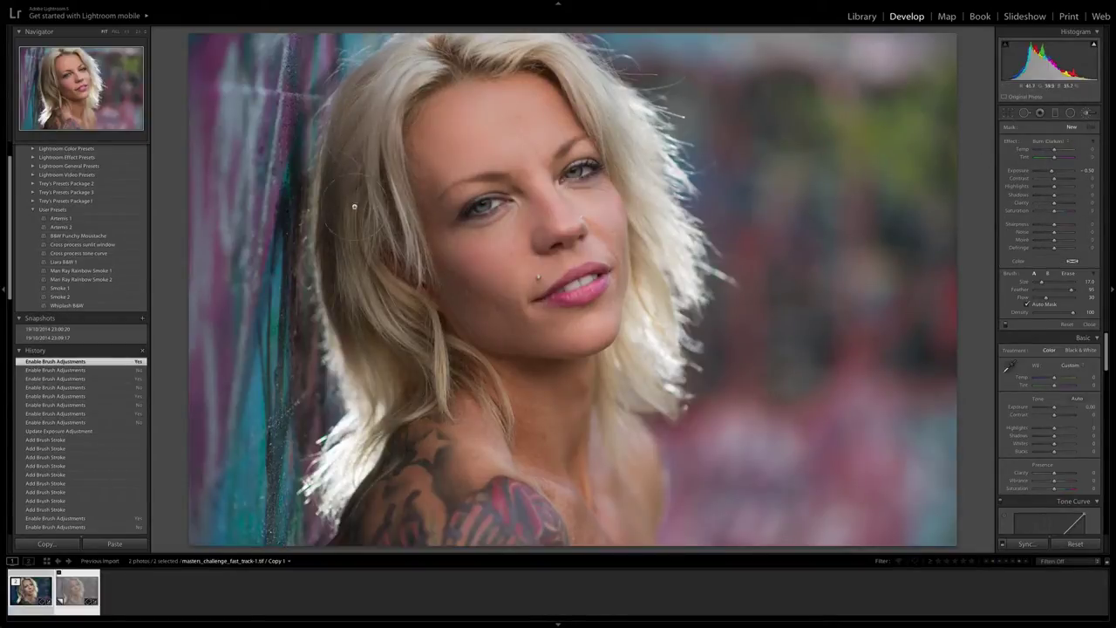
{"action": "left_click", "coordinate": [1051, 141]}
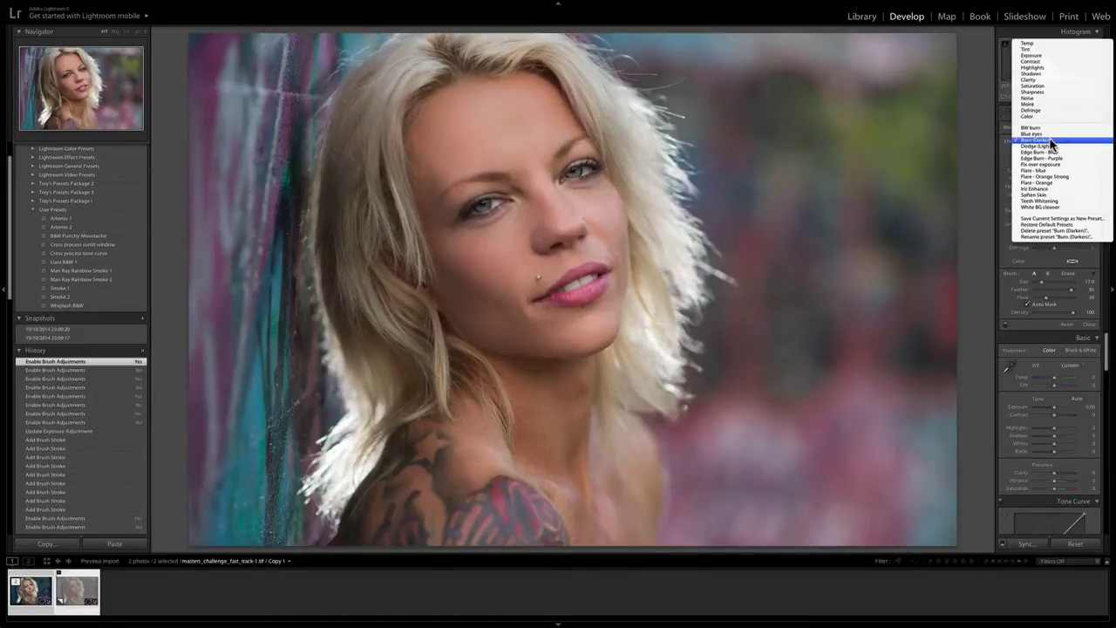
{"action": "left_click", "coordinate": [1046, 146]}
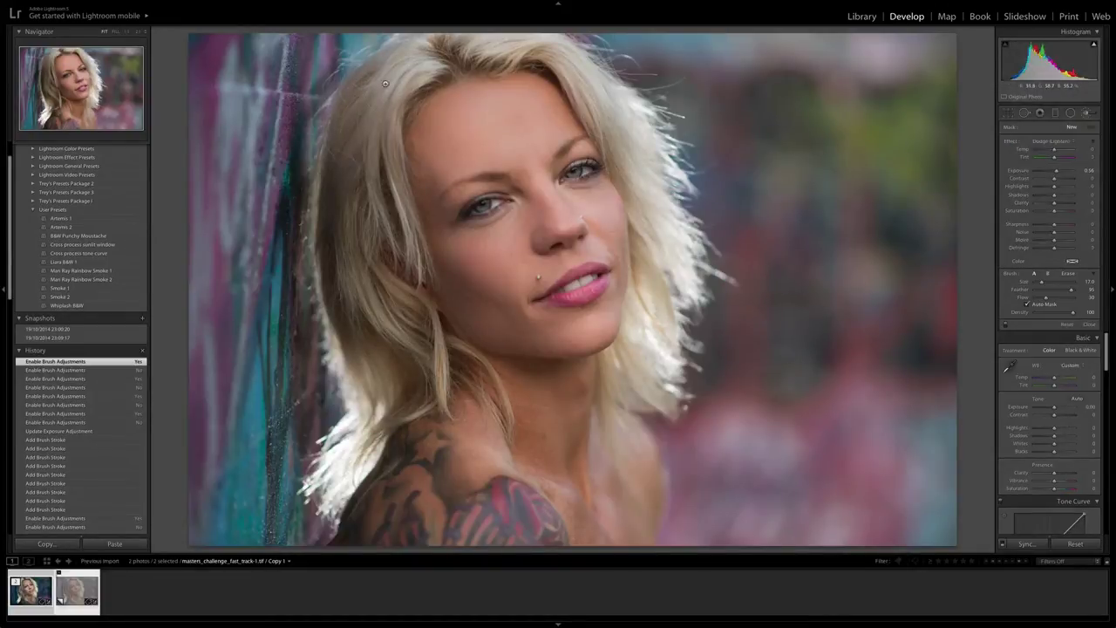
{"action": "scroll", "coordinate": [386, 76], "scroll_direction": "down", "scroll_amount": 2}
{"action": "left_click", "coordinate": [385, 93]}
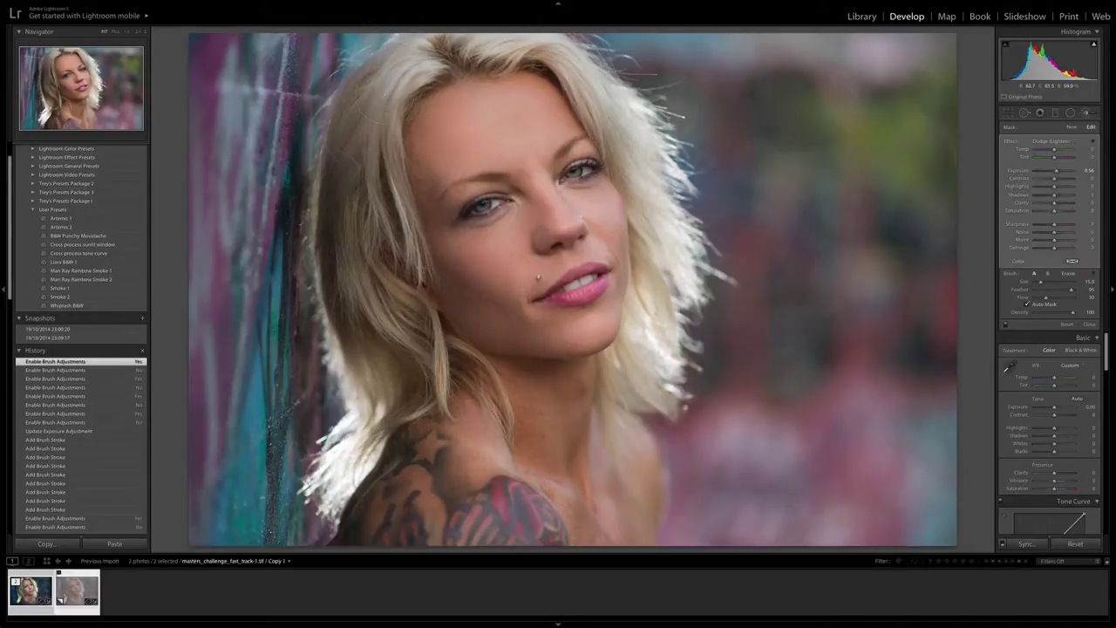
Step: Raise the brush flow to 100, lighten the hair strands on both sides of the face, and close the brush
{"action": "key", "text": "0"}
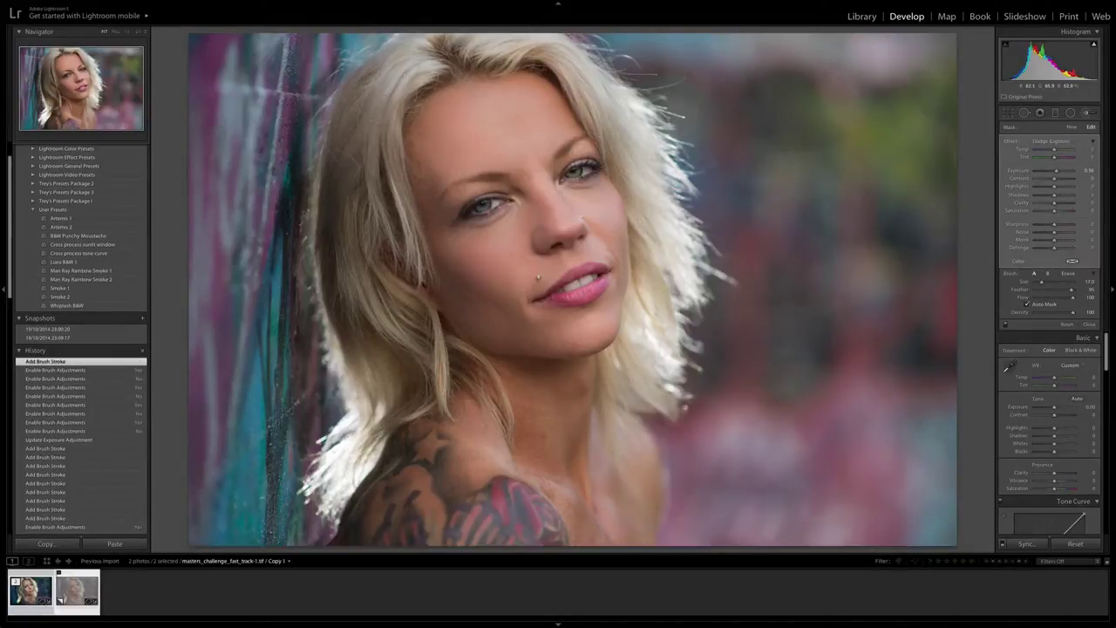
{"action": "mouse_move", "coordinate": [401, 54]}
{"action": "left_mouse_down"}
{"action": "mouse_move", "coordinate": [359, 188]}
{"action": "mouse_move", "coordinate": [353, 334]}
{"action": "mouse_move", "coordinate": [384, 345]}
{"action": "mouse_move", "coordinate": [428, 395]}
{"action": "left_mouse_up"}
{"action": "mouse_move", "coordinate": [347, 116]}
{"action": "left_mouse_down"}
{"action": "mouse_move", "coordinate": [330, 209]}
{"action": "mouse_move", "coordinate": [333, 278]}
{"action": "mouse_move", "coordinate": [353, 327]}
{"action": "left_mouse_up"}
{"action": "left_click", "coordinate": [353, 326]}
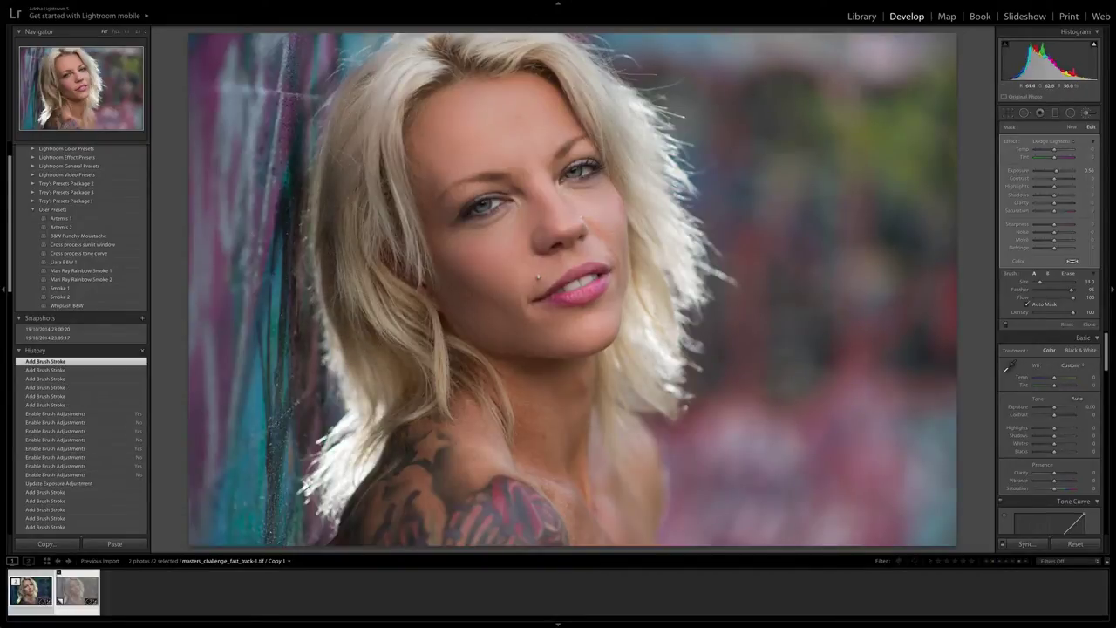
{"action": "mouse_move", "coordinate": [567, 63]}
{"action": "left_mouse_down"}
{"action": "mouse_move", "coordinate": [621, 145]}
{"action": "mouse_move", "coordinate": [629, 199]}
{"action": "left_mouse_up"}
{"action": "left_click_drag", "start_coordinate": [639, 110], "coordinate": [657, 178]}
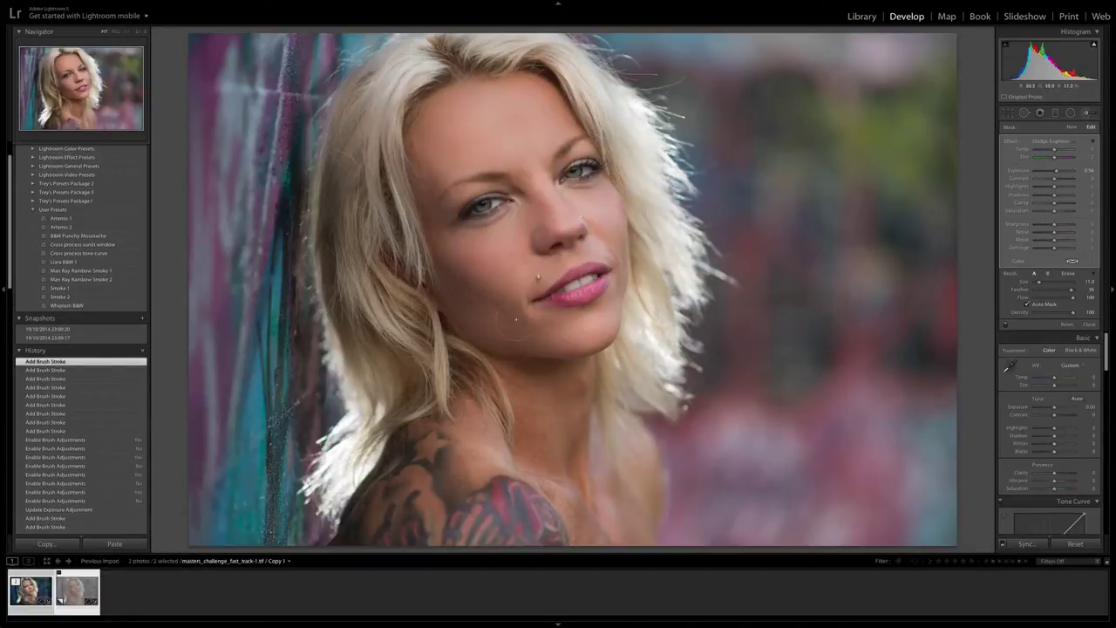
{"action": "key", "text": "k"}
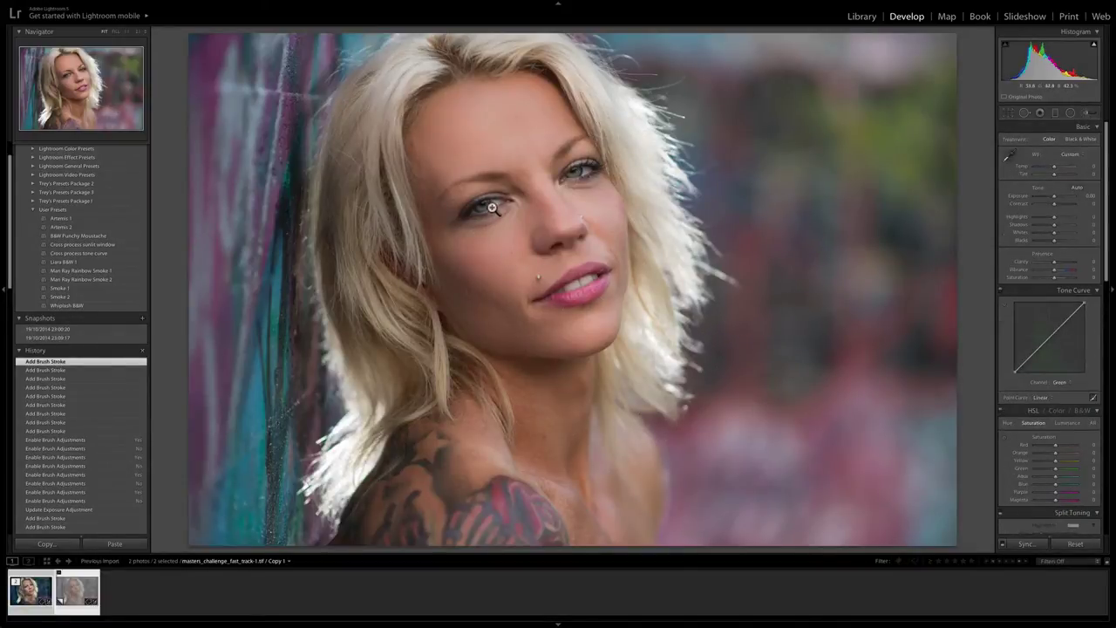
Step: Brush a new Soften Skin mask over the neck and upper chest with flow 100, with the mask pins shown, and close the brush
{"action": "key", "text": "k"}
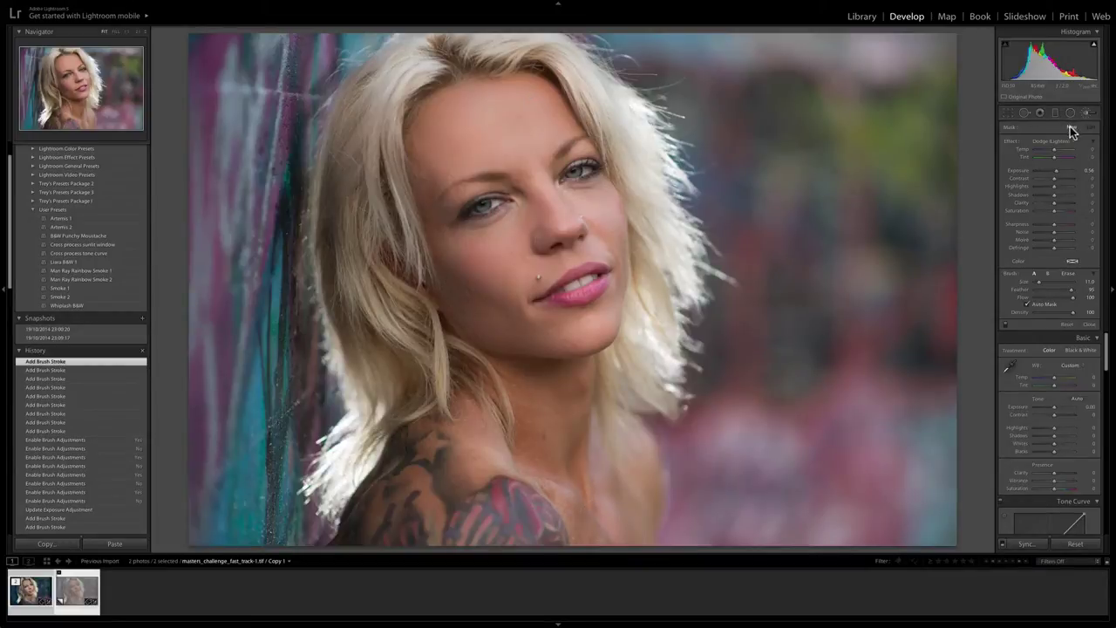
{"action": "left_click", "coordinate": [1051, 141]}
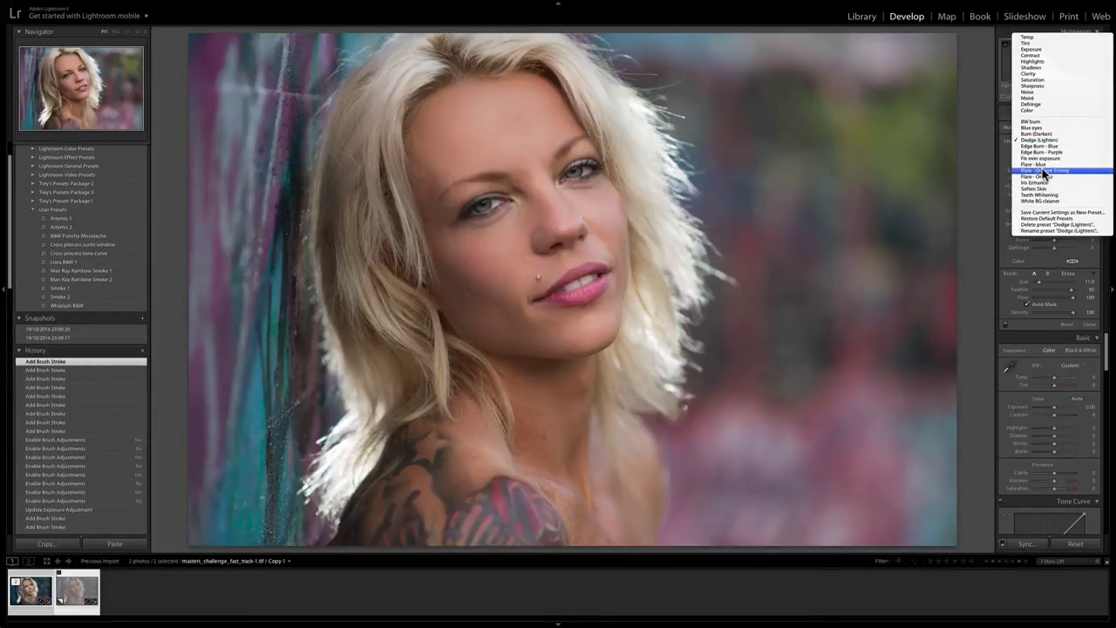
{"action": "left_click", "coordinate": [1046, 189]}
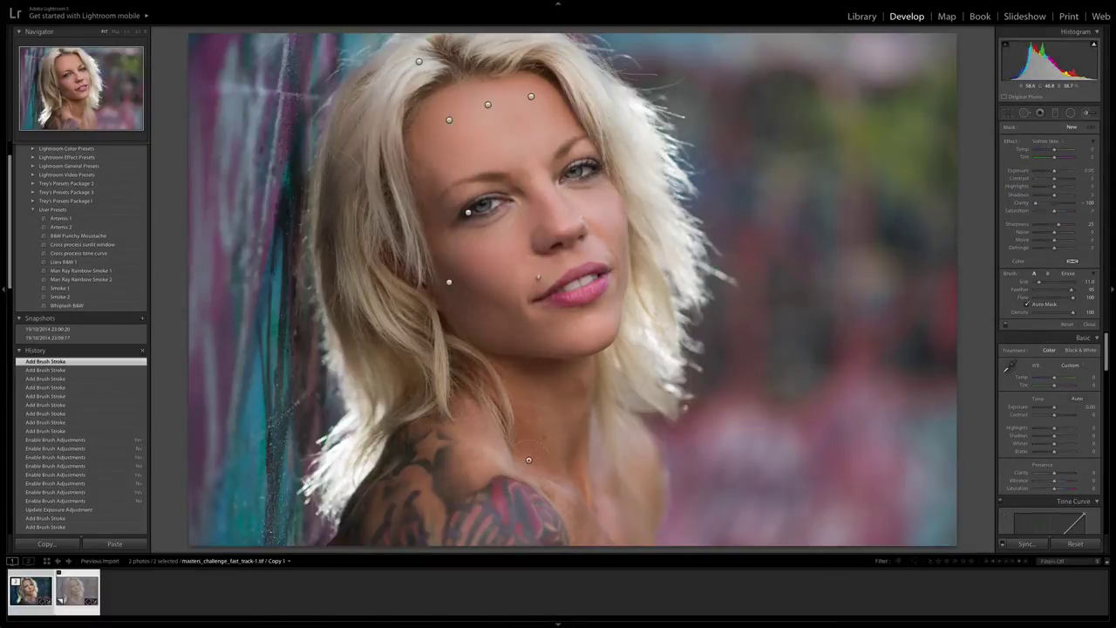
{"action": "key", "text": "]"}
{"action": "key", "text": "h"}
{"action": "left_click_drag", "start_coordinate": [567, 402], "coordinate": [558, 375]}
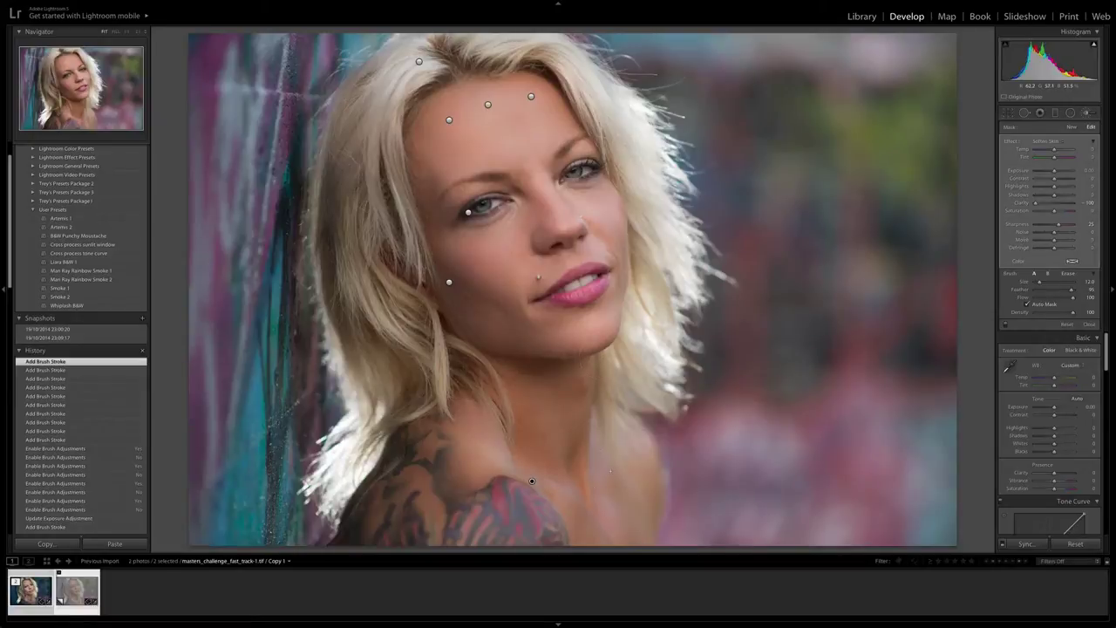
{"action": "key", "text": "k"}
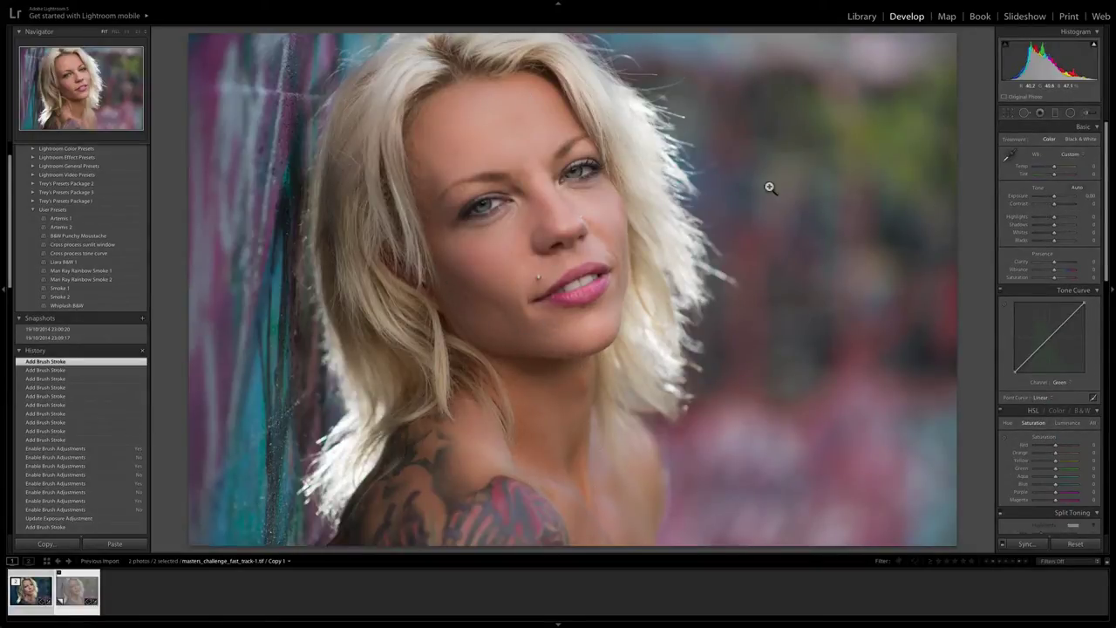
Step: Draw a radial filter, move it onto the woman and resize it into an upright ellipse around her face and hair
{"action": "left_click", "coordinate": [1071, 114]}
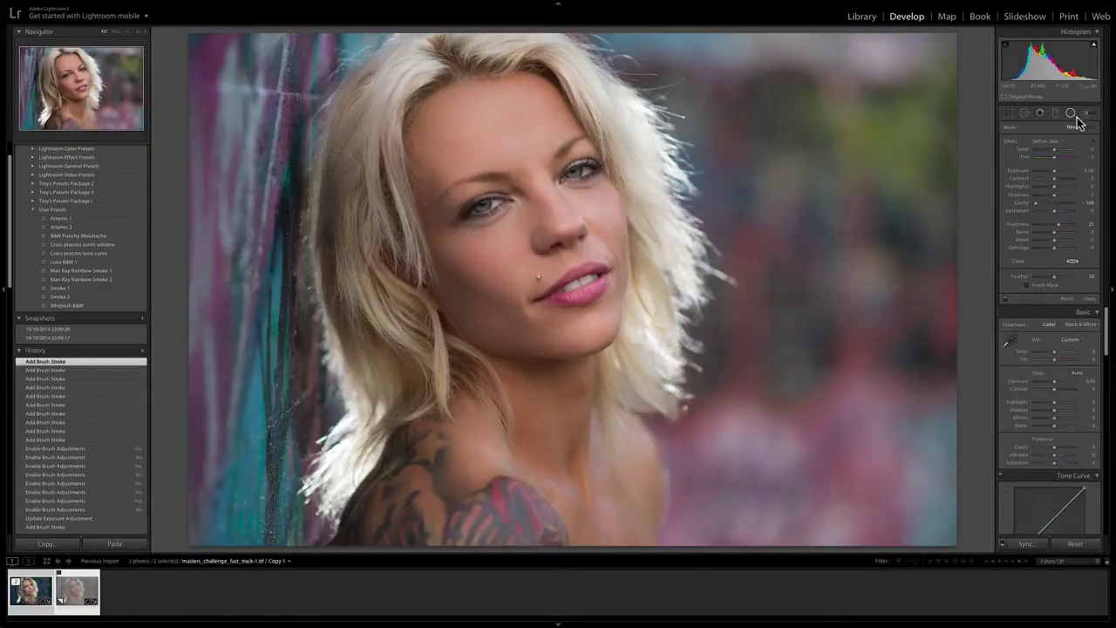
{"action": "left_click_drag", "start_coordinate": [384, 92], "coordinate": [605, 463]}
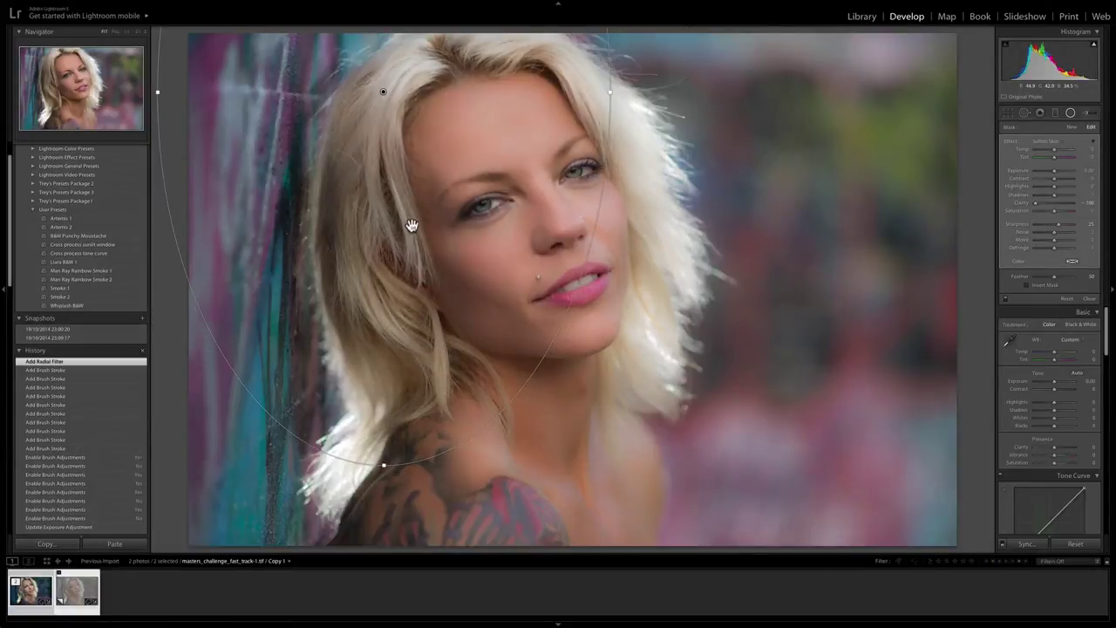
{"action": "left_click_drag", "start_coordinate": [537, 331], "coordinate": [538, 508]}
{"action": "left_click_drag", "start_coordinate": [515, 223], "coordinate": [532, 379]}
{"action": "left_click_drag", "start_coordinate": [516, 277], "coordinate": [530, 128]}
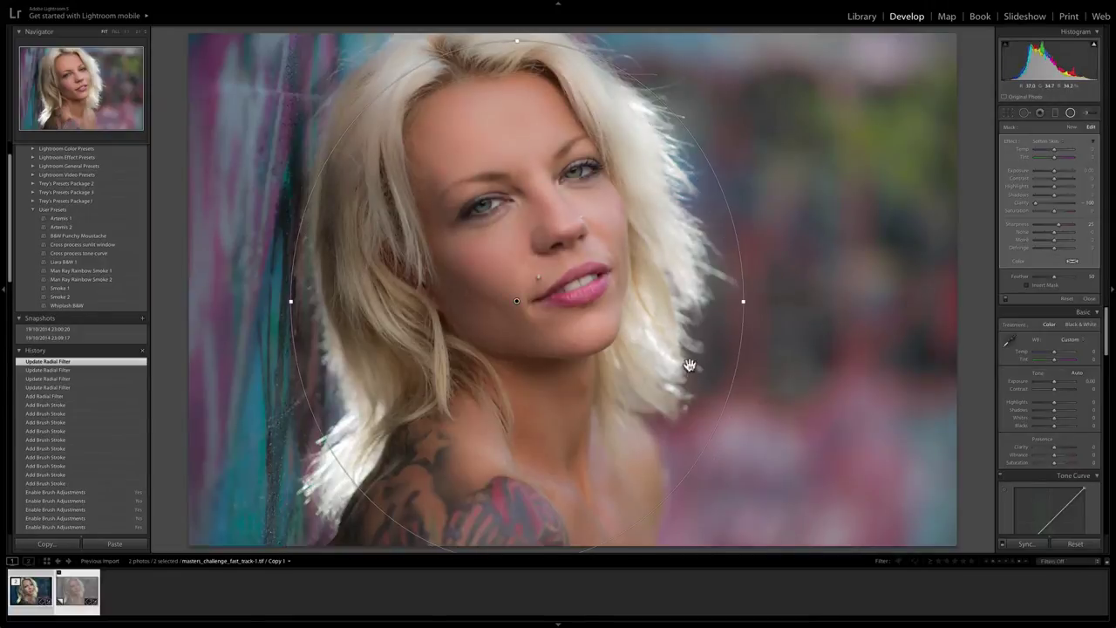
{"action": "left_click_drag", "start_coordinate": [741, 296], "coordinate": [699, 301]}
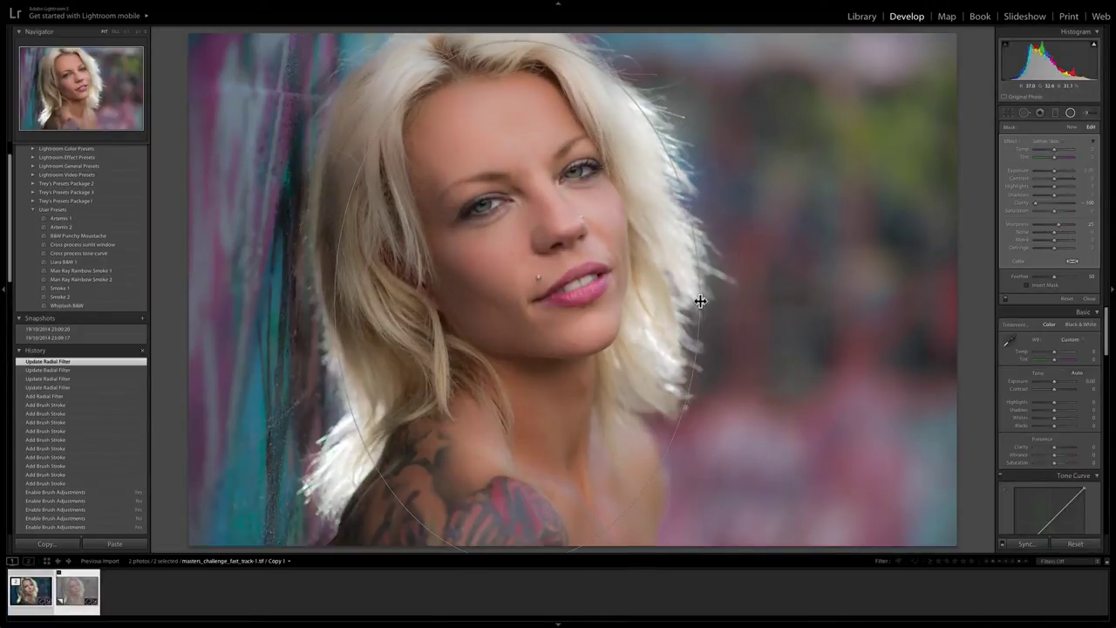
{"action": "left_click_drag", "start_coordinate": [515, 41], "coordinate": [518, 68]}
{"action": "left_click_drag", "start_coordinate": [536, 170], "coordinate": [532, 130]}
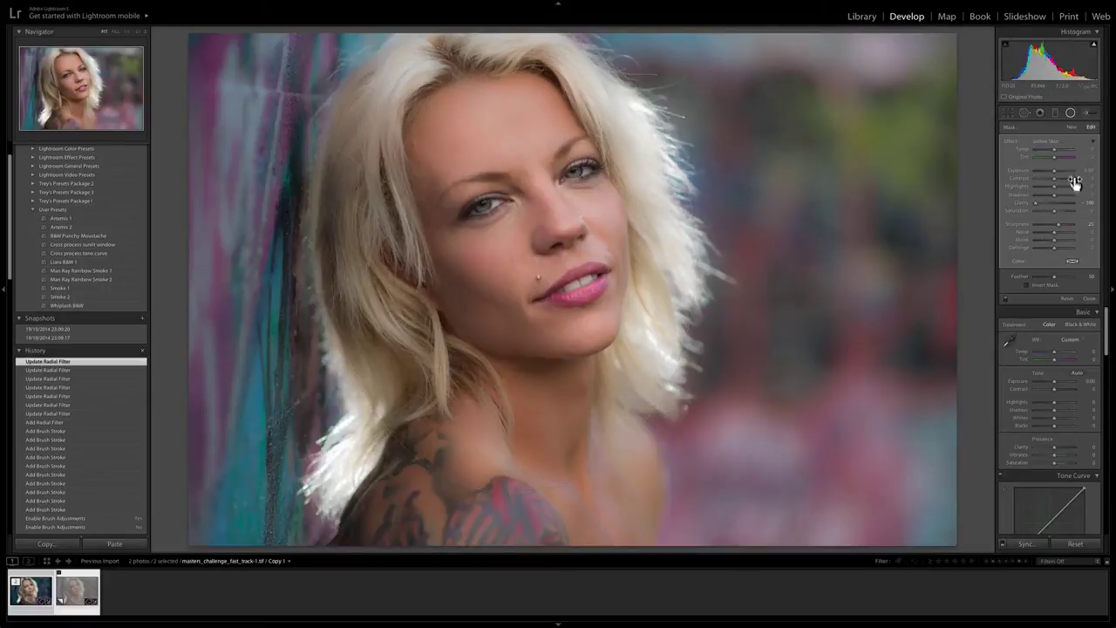
Step: Reset the radial filter's clarity and sharpness to 0 and narrow the ellipse slightly
{"action": "double_click", "coordinate": [1036, 201]}
{"action": "double_click", "coordinate": [1057, 224]}
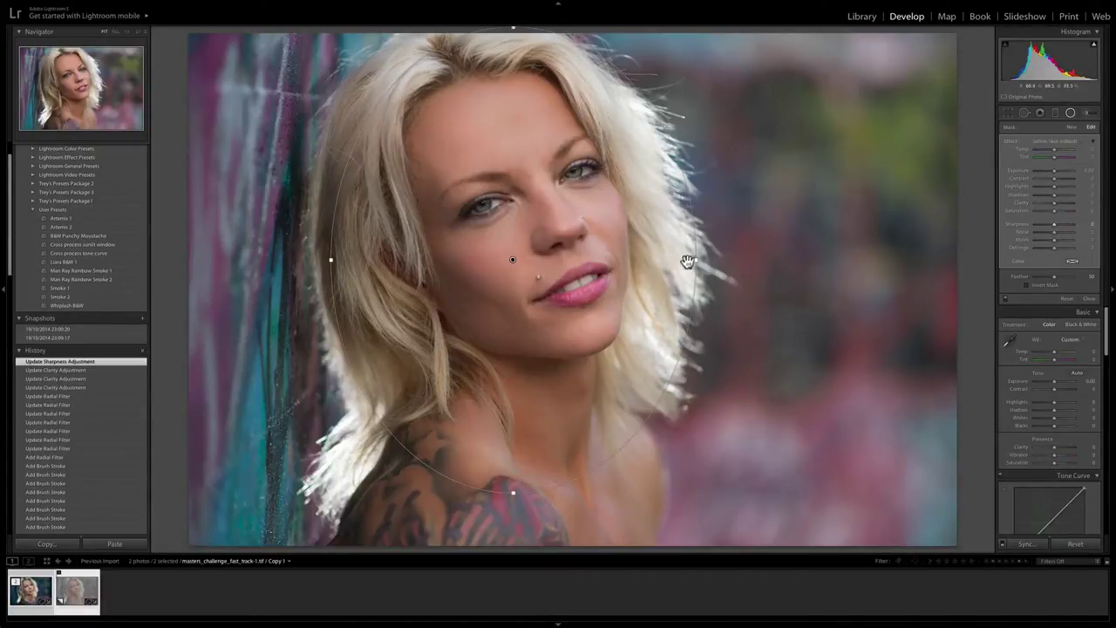
{"action": "left_click_drag", "start_coordinate": [688, 262], "coordinate": [679, 262]}
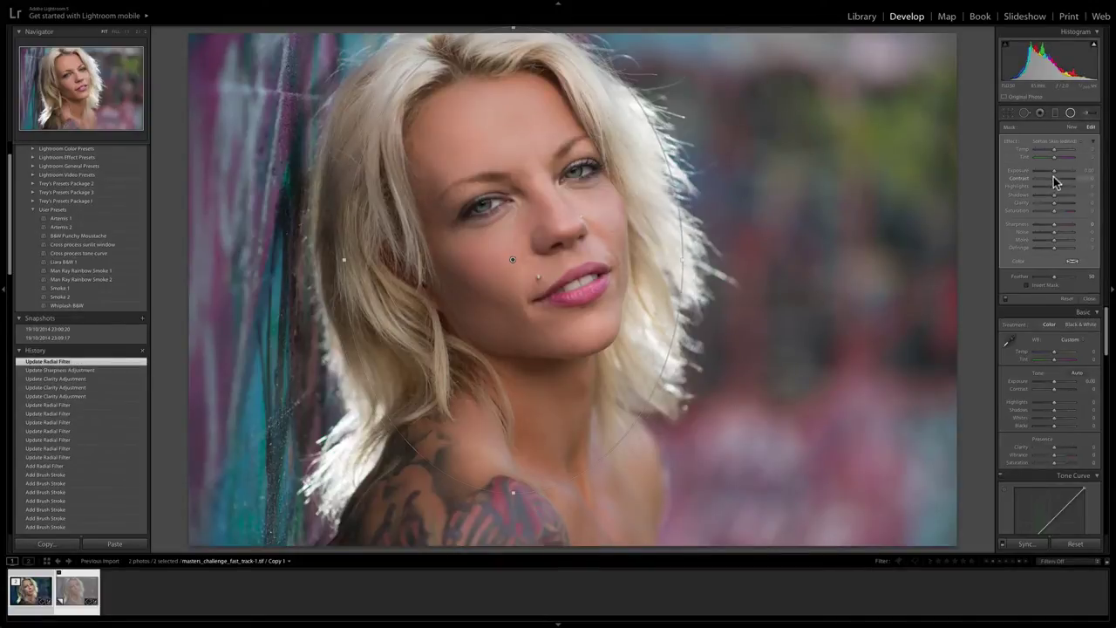
Step: Lower the radial filter's exposure to about -1.15 and set its feather to 77 to darken the surroundings smoothly
{"action": "left_click_drag", "start_coordinate": [1053, 171], "coordinate": [1048, 171]}
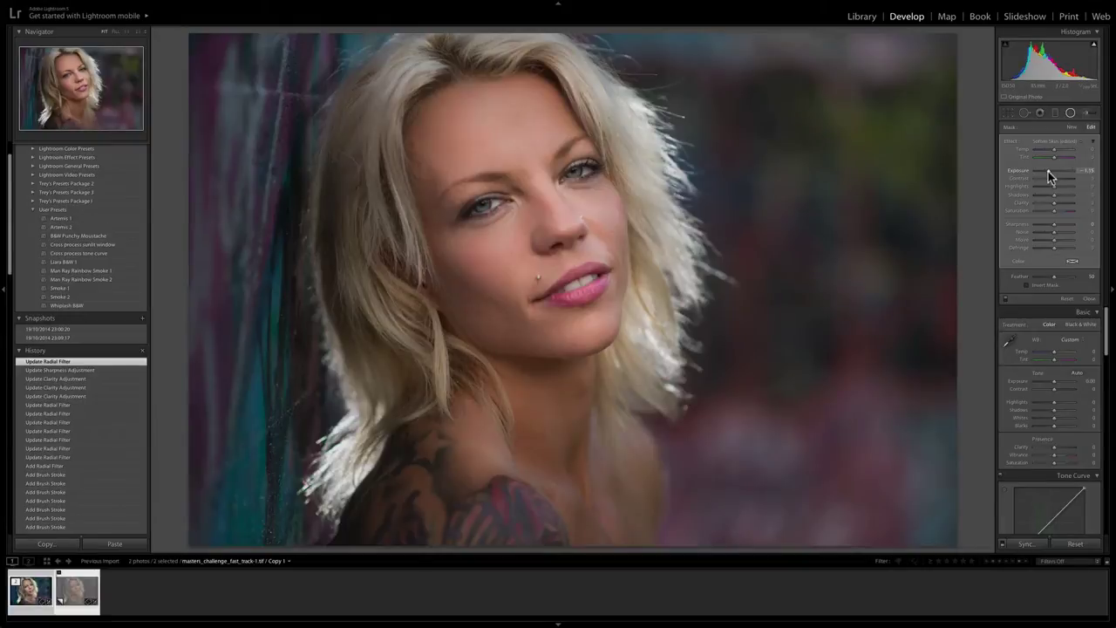
{"action": "left_click_drag", "start_coordinate": [1048, 171], "coordinate": [1048, 179]}
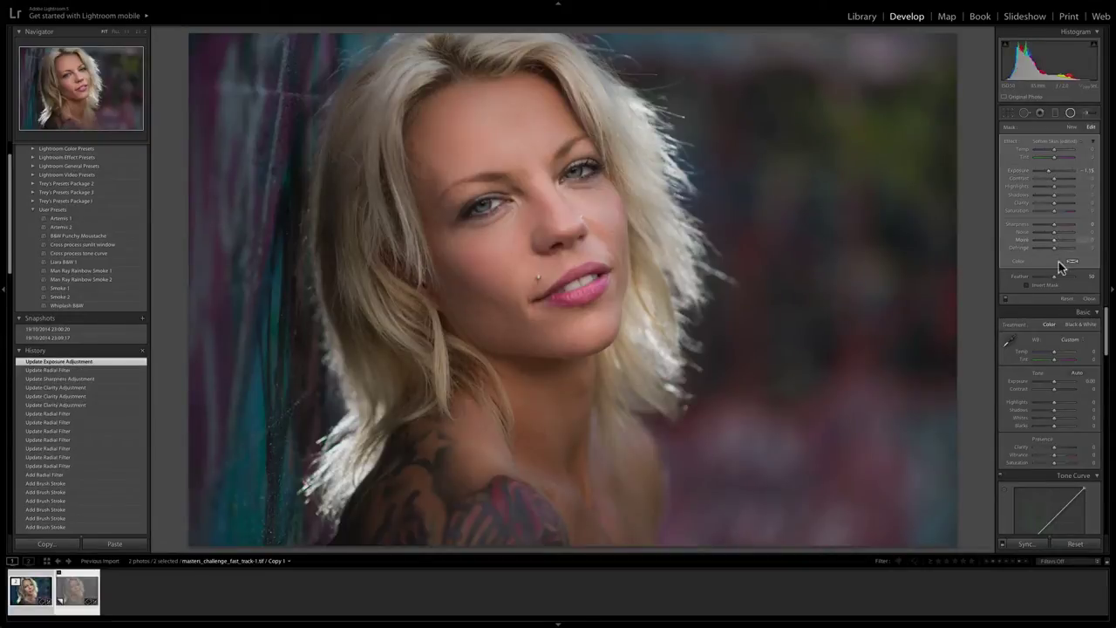
{"action": "mouse_move", "coordinate": [1057, 280]}
{"action": "left_mouse_down"}
{"action": "mouse_move", "coordinate": [1079, 280]}
{"action": "mouse_move", "coordinate": [1064, 281]}
{"action": "left_mouse_up"}
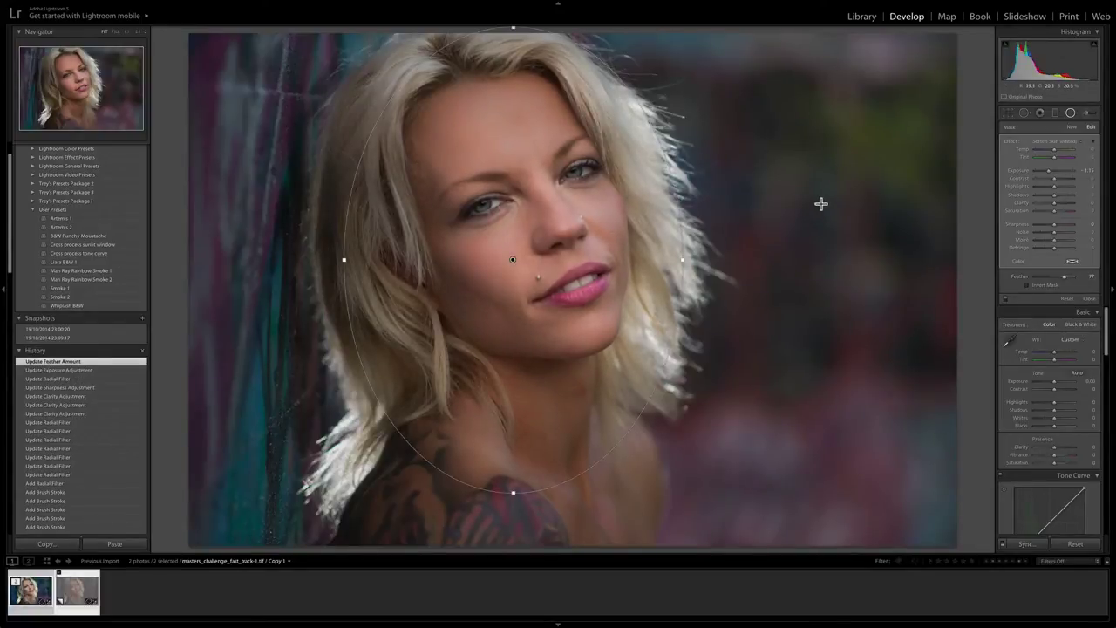
Step: Enlarge the radial filter's ellipse and reposition it so it encloses the woman's face, hair and shoulder
{"action": "left_click_drag", "start_coordinate": [684, 260], "coordinate": [728, 260]}
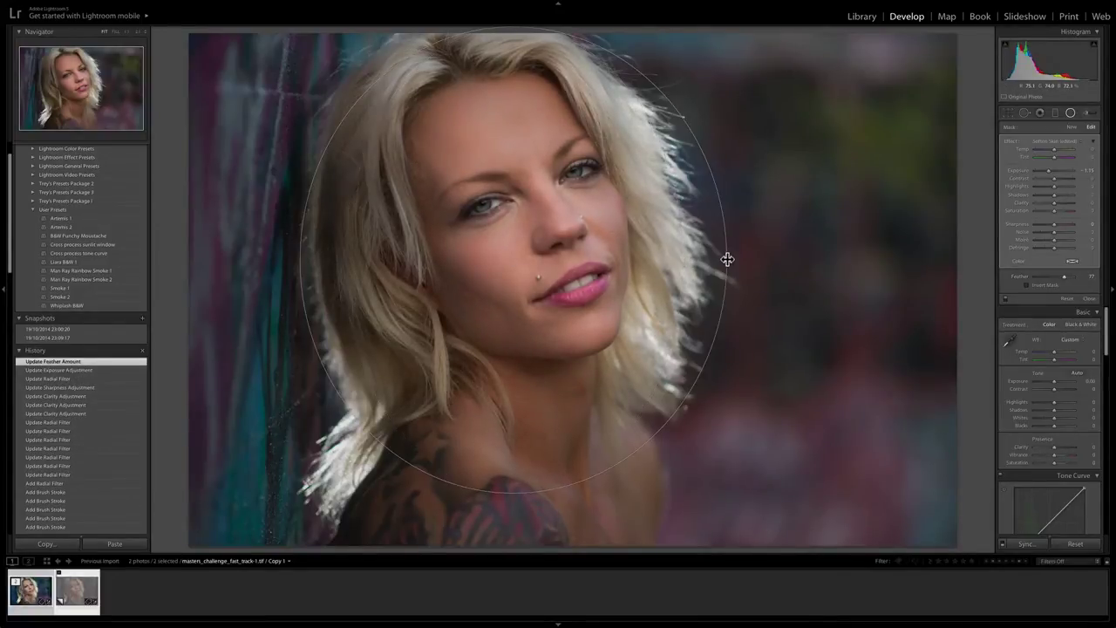
{"action": "left_click_drag", "start_coordinate": [511, 492], "coordinate": [507, 543]}
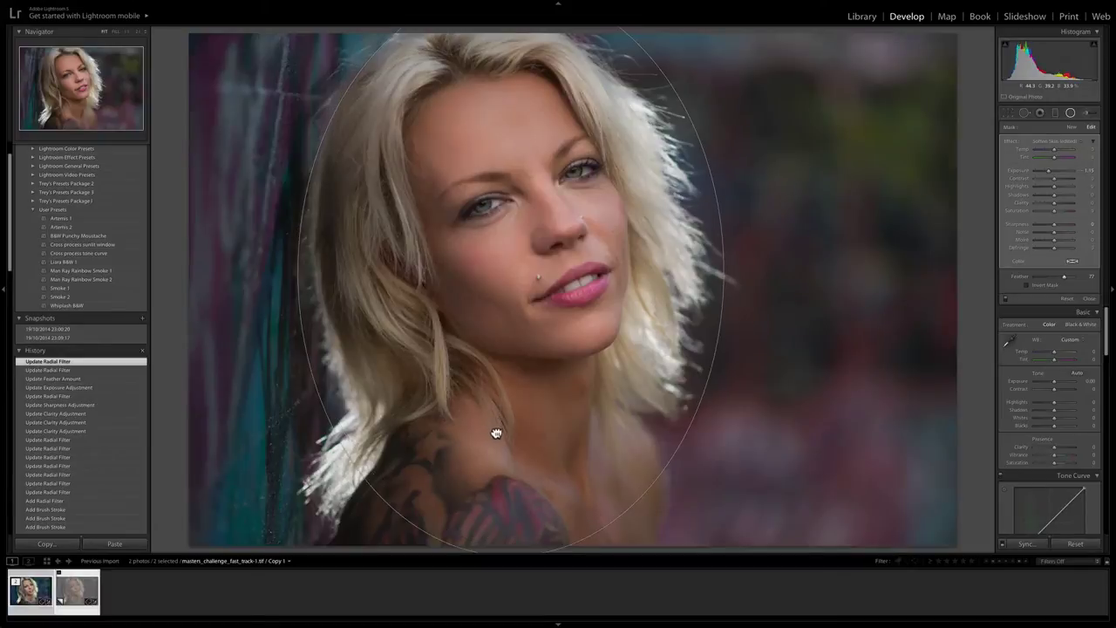
{"action": "left_click_drag", "start_coordinate": [496, 433], "coordinate": [502, 411]}
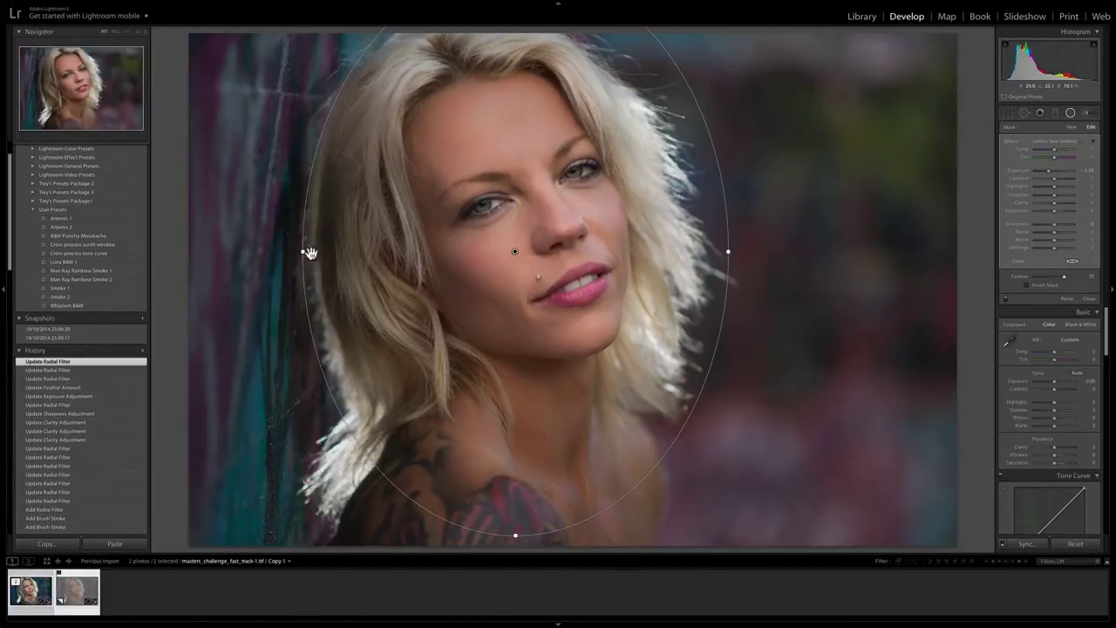
{"action": "left_click_drag", "start_coordinate": [311, 253], "coordinate": [272, 252]}
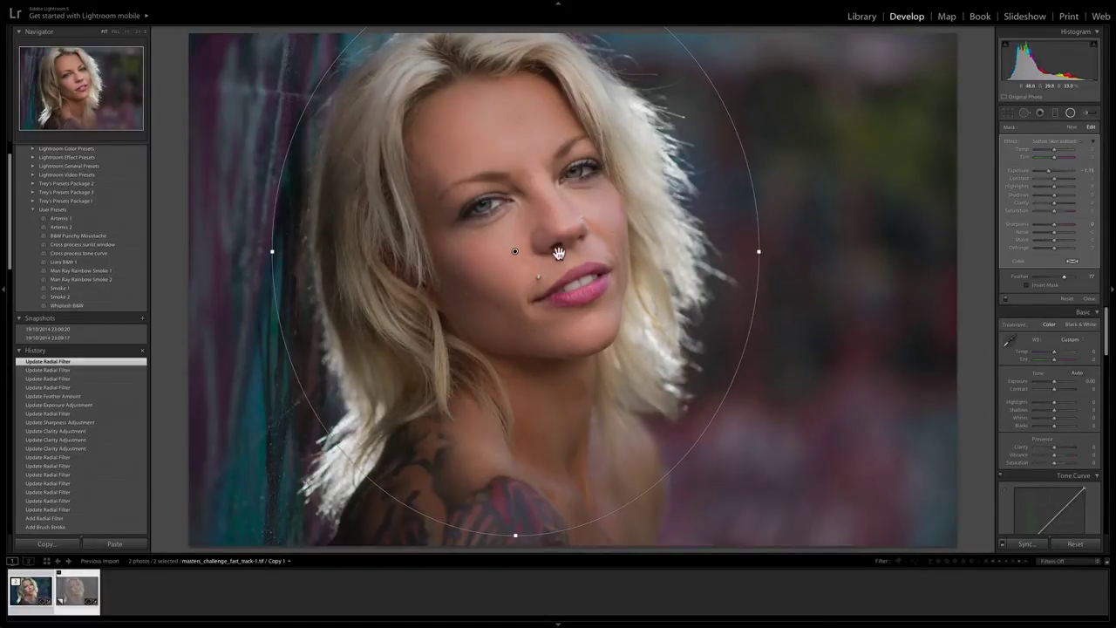
{"action": "left_click_drag", "start_coordinate": [563, 254], "coordinate": [542, 264]}
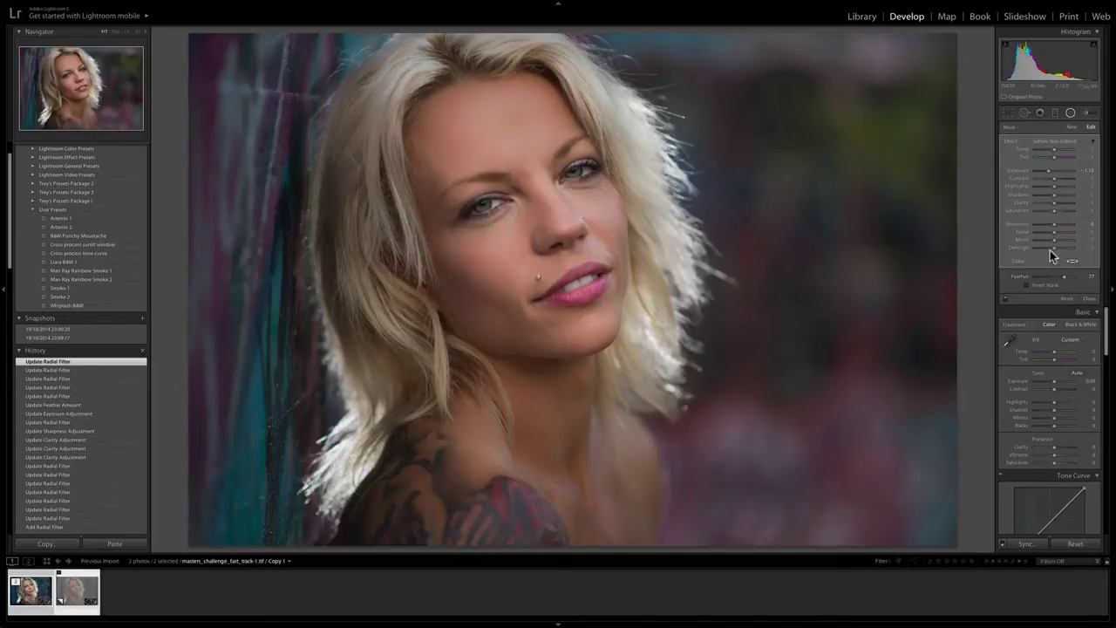
Step: Set the radial filter's exposure to -0.50 and saturation to about 43, and close the filter
{"action": "left_click_drag", "start_coordinate": [1067, 211], "coordinate": [1065, 211]}
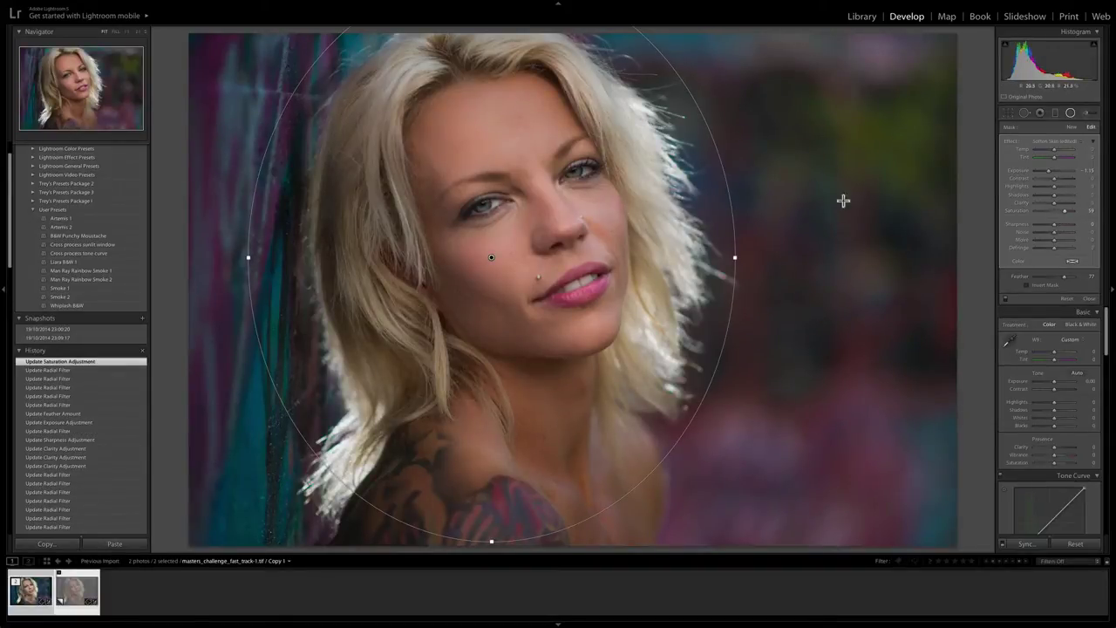
{"action": "left_click", "coordinate": [1088, 170]}
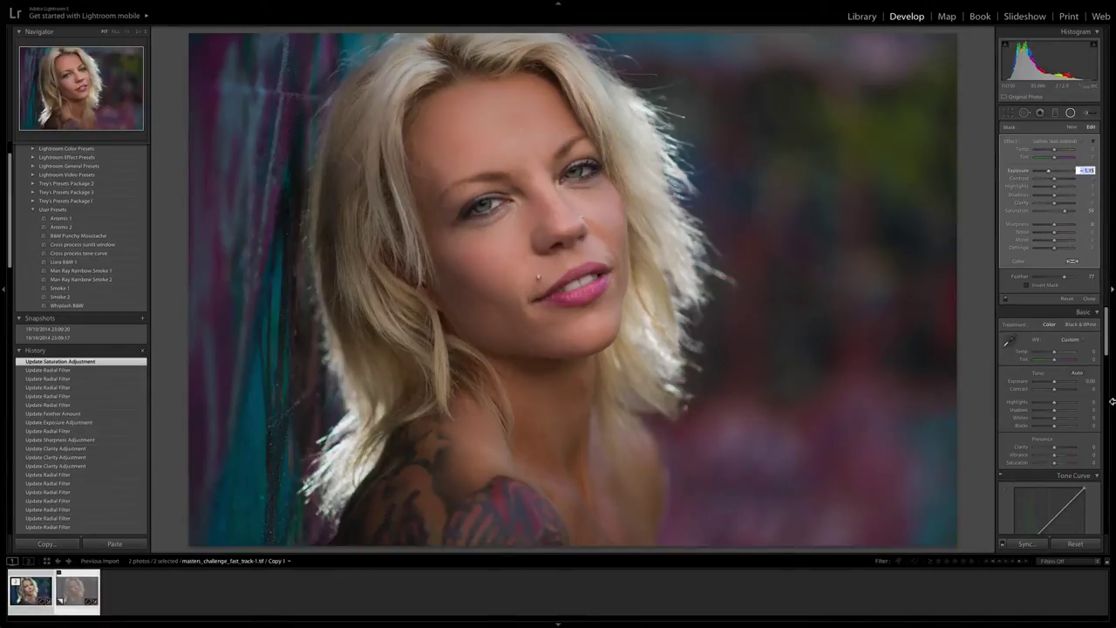
{"action": "type", "text": "-0.98"}
{"action": "key", "text": "Return"}
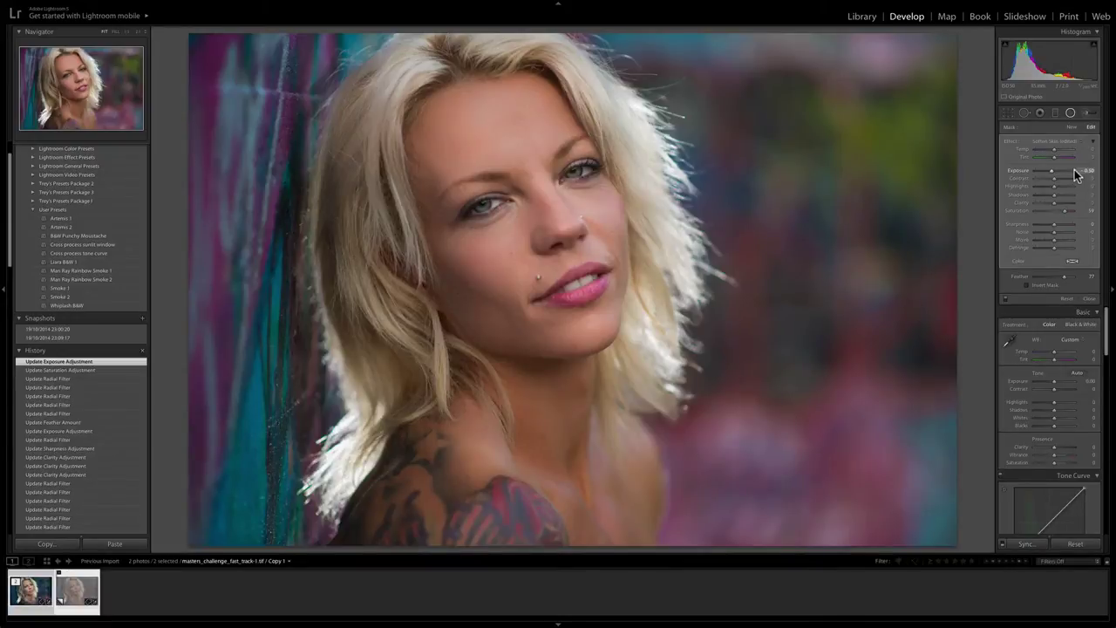
{"action": "left_click", "coordinate": [1061, 211]}
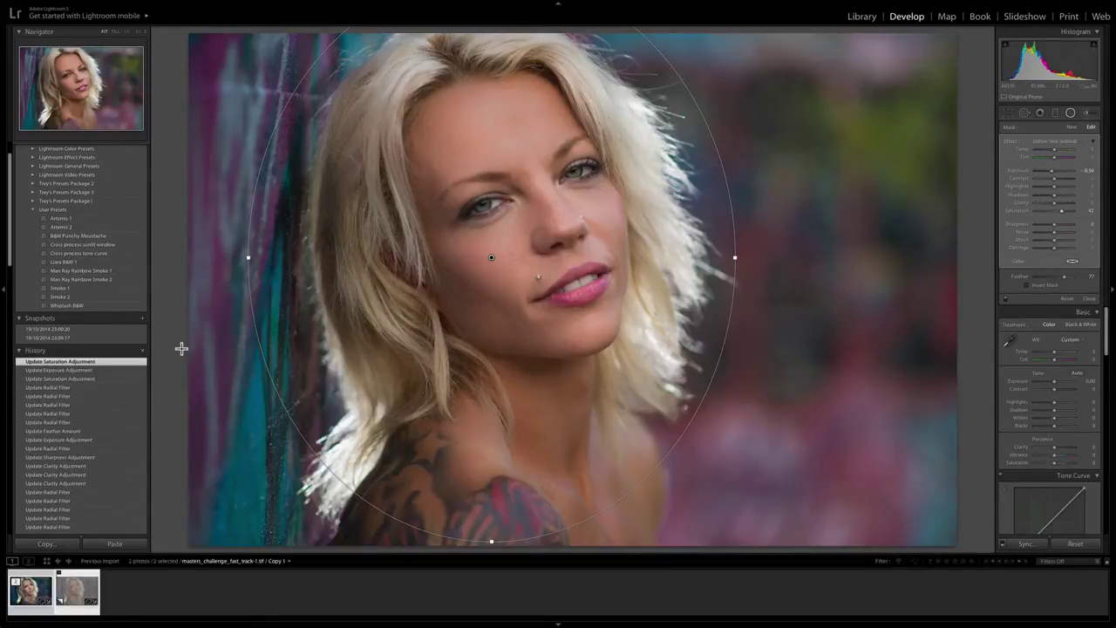
{"action": "left_click", "coordinate": [1071, 115]}
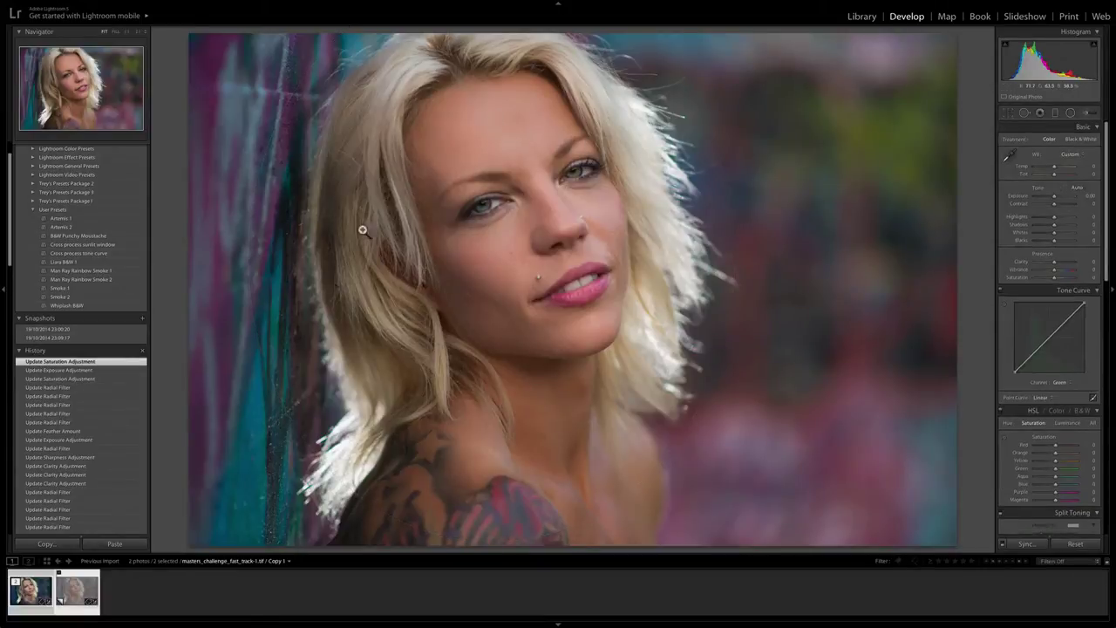
Step: Apply a post-crop vignette with amount -100, roundness about -66 and midpoint 24
{"action": "scroll", "coordinate": [1075, 473], "scroll_direction": "down", "scroll_amount": 6}
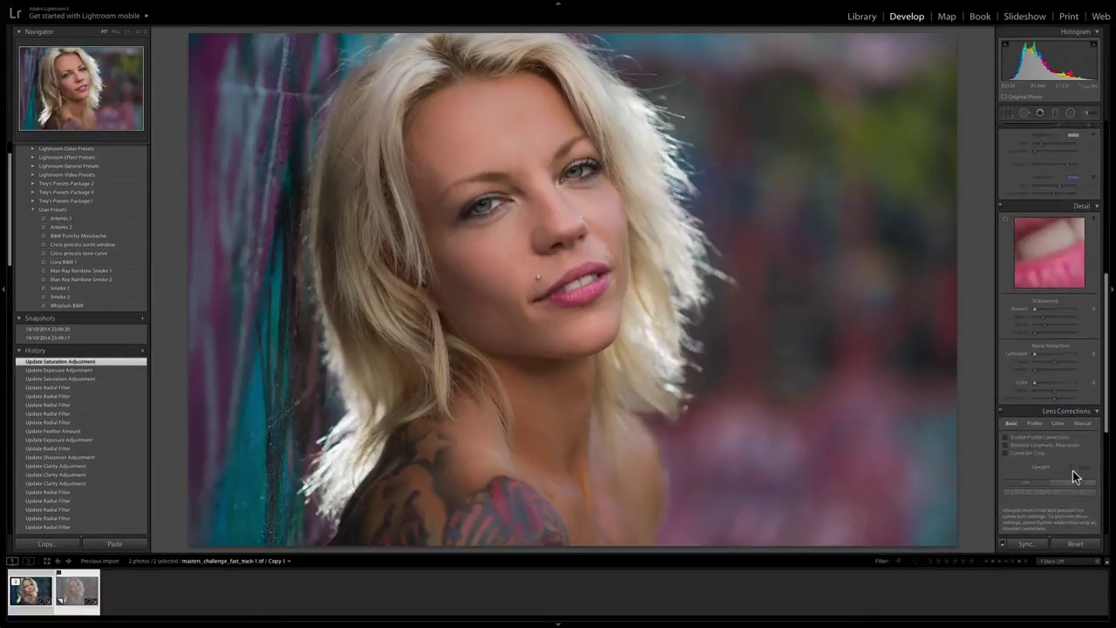
{"action": "scroll", "coordinate": [1072, 471], "scroll_direction": "down", "scroll_amount": 5}
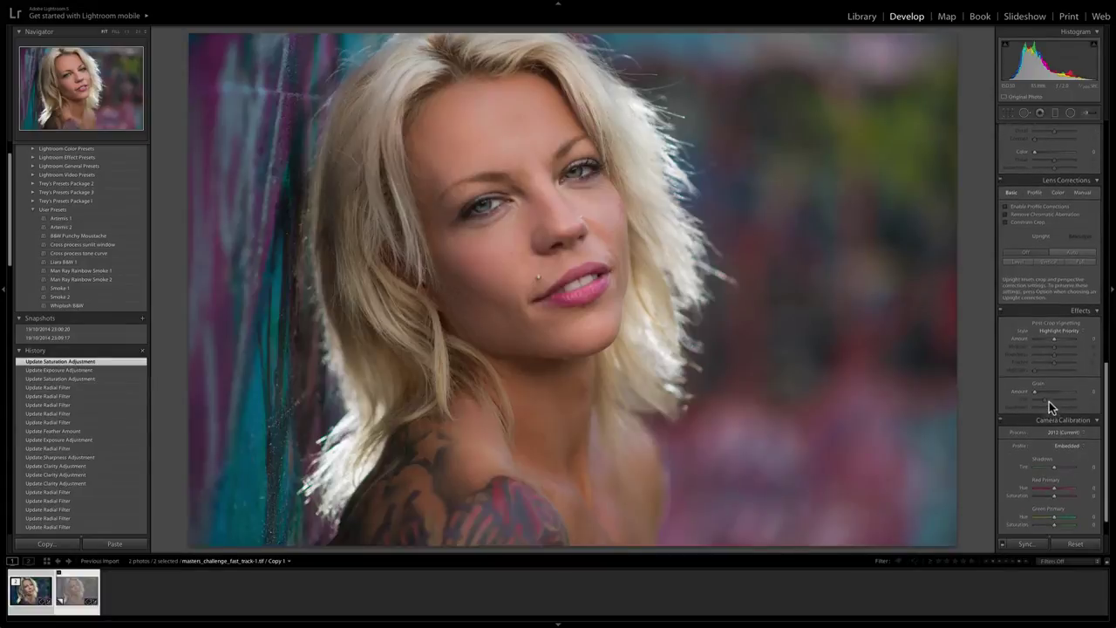
{"action": "scroll", "coordinate": [1049, 402], "scroll_direction": "up", "scroll_amount": 3}
{"action": "scroll", "coordinate": [1050, 401], "scroll_direction": "down", "scroll_amount": 5}
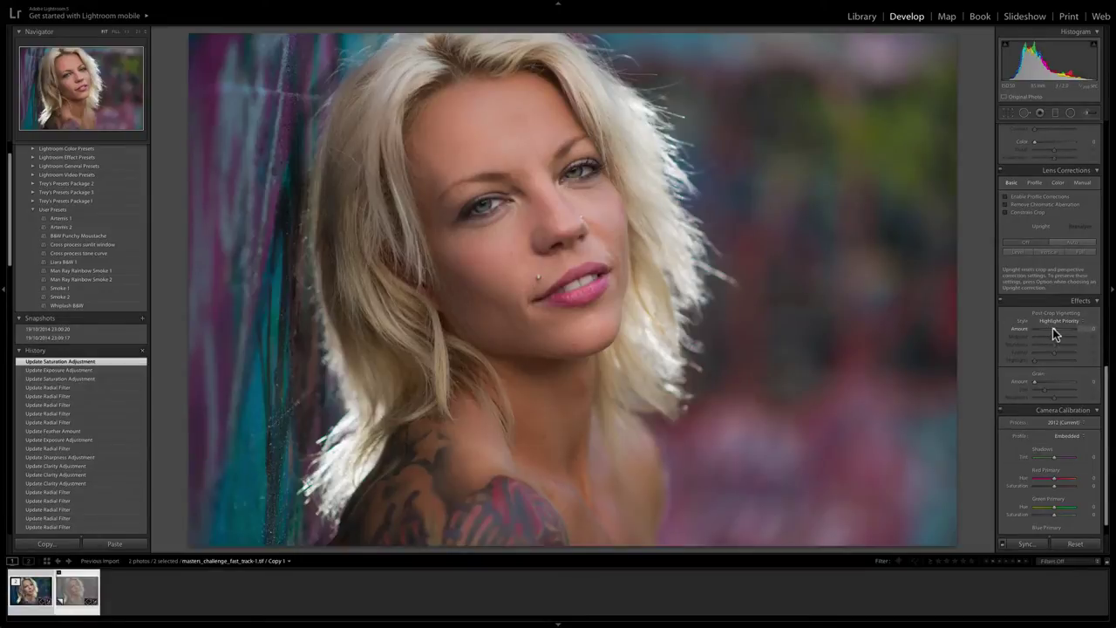
{"action": "left_click_drag", "start_coordinate": [1053, 329], "coordinate": [1034, 329]}
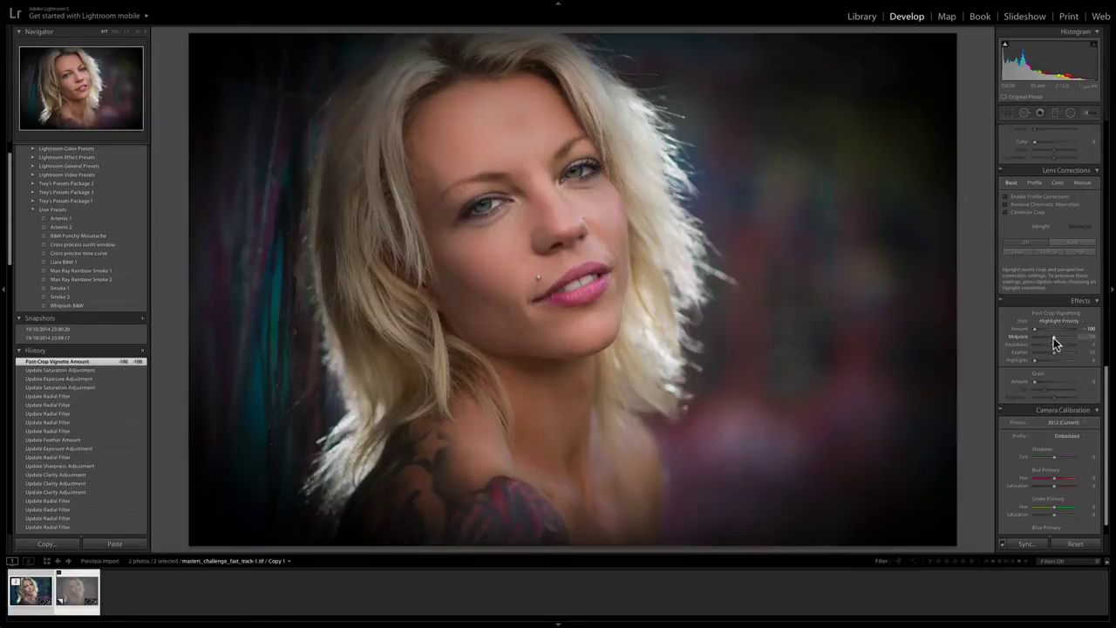
{"action": "mouse_move", "coordinate": [1055, 345]}
{"action": "left_mouse_down"}
{"action": "mouse_move", "coordinate": [1037, 347]}
{"action": "mouse_move", "coordinate": [1046, 337]}
{"action": "left_mouse_up"}
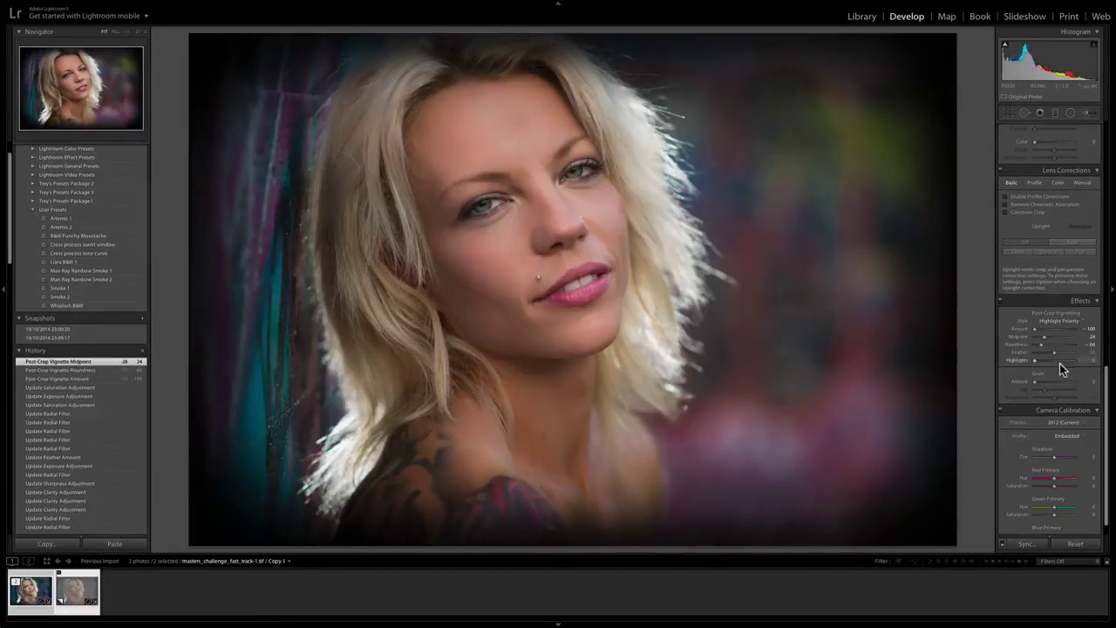
Step: Soften the post-crop vignette to amount -30, midpoint 39 and feather 52
{"action": "mouse_move", "coordinate": [1057, 353]}
{"action": "left_mouse_down"}
{"action": "mouse_move", "coordinate": [1043, 329]}
{"action": "mouse_move", "coordinate": [1051, 334]}
{"action": "left_mouse_up"}
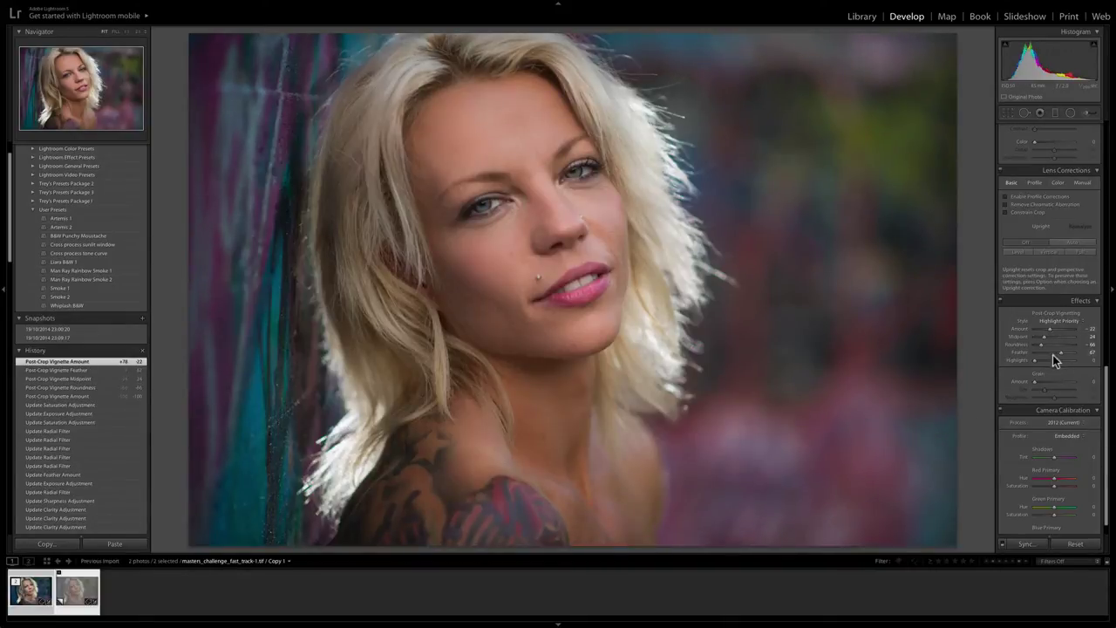
{"action": "left_click_drag", "start_coordinate": [1055, 352], "coordinate": [1049, 336]}
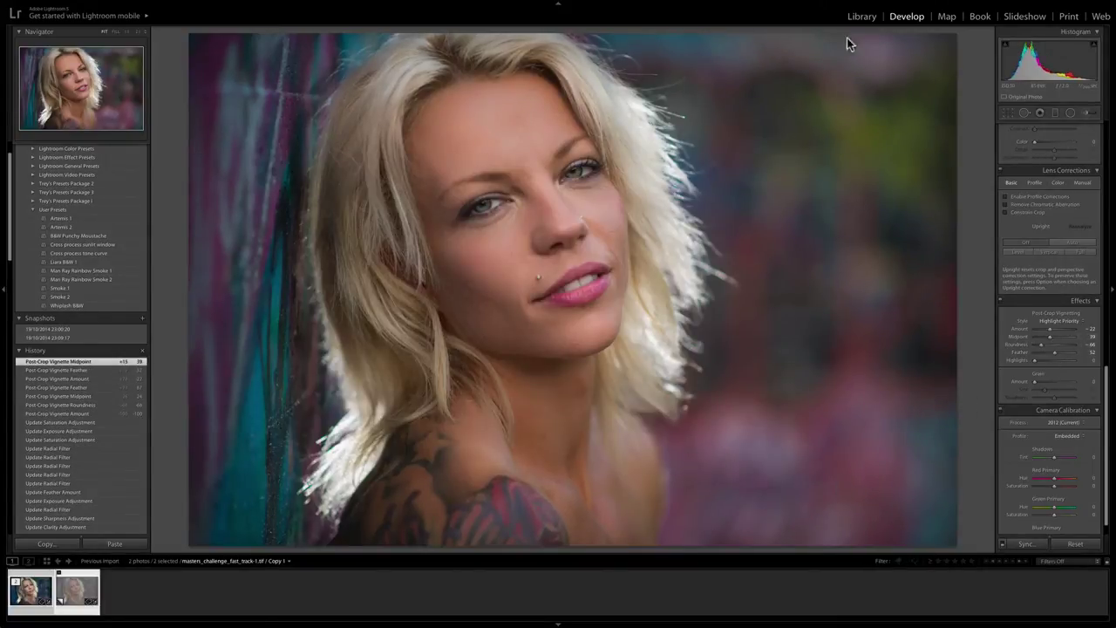
{"action": "left_click", "coordinate": [1048, 330]}
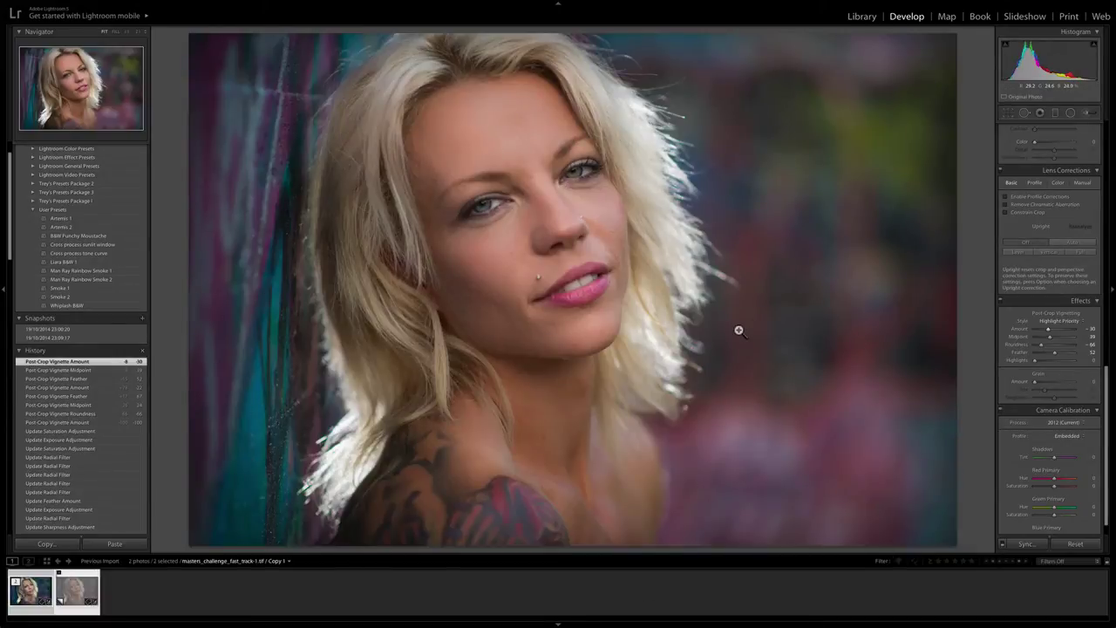
Step: Raise the photo's overall exposure to +0.20 and lower the blacks to -11
{"action": "scroll", "coordinate": [1047, 247], "scroll_direction": "up", "scroll_amount": 10}
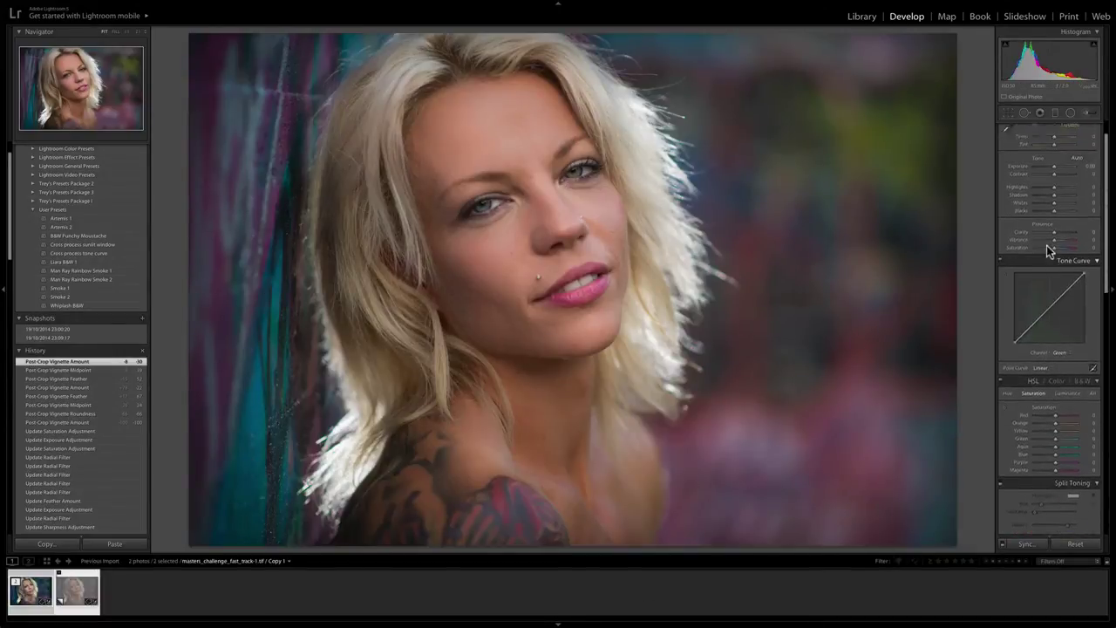
{"action": "scroll", "coordinate": [1049, 250], "scroll_direction": "up", "scroll_amount": 2}
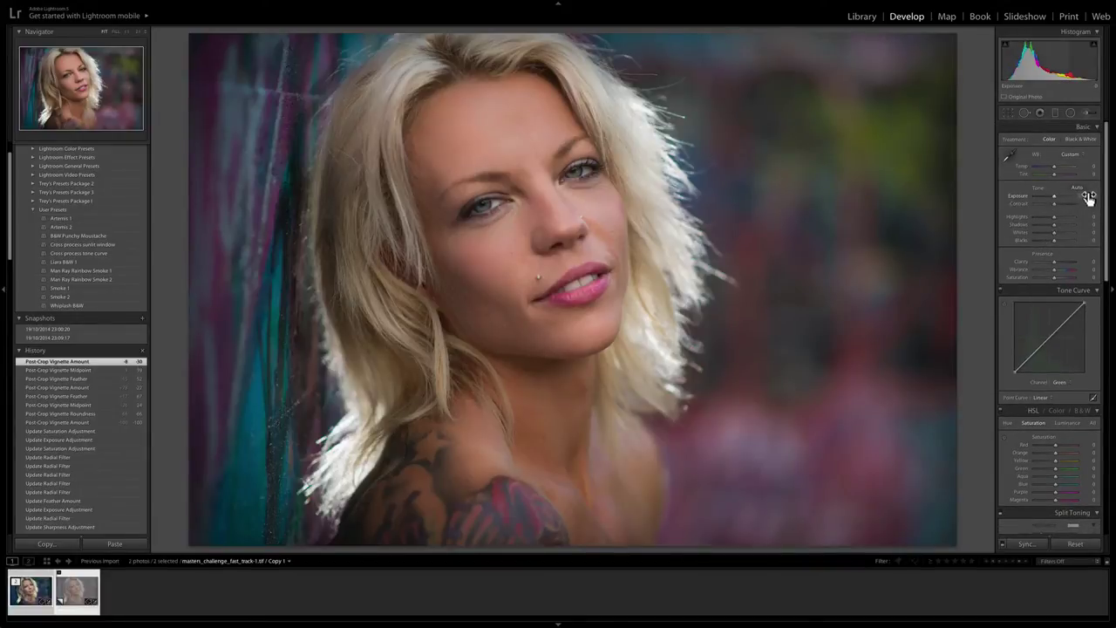
{"action": "left_click_drag", "start_coordinate": [1089, 197], "coordinate": [1096, 197]}
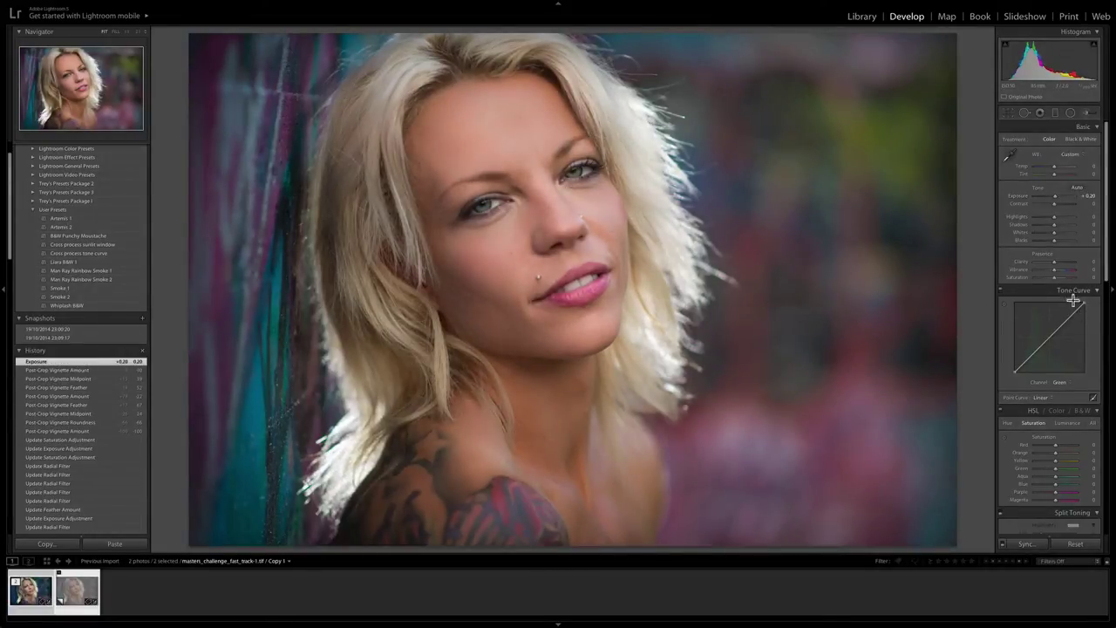
{"action": "left_click_drag", "start_coordinate": [1089, 240], "coordinate": [1082, 240]}
{"action": "key", "text": "Return"}
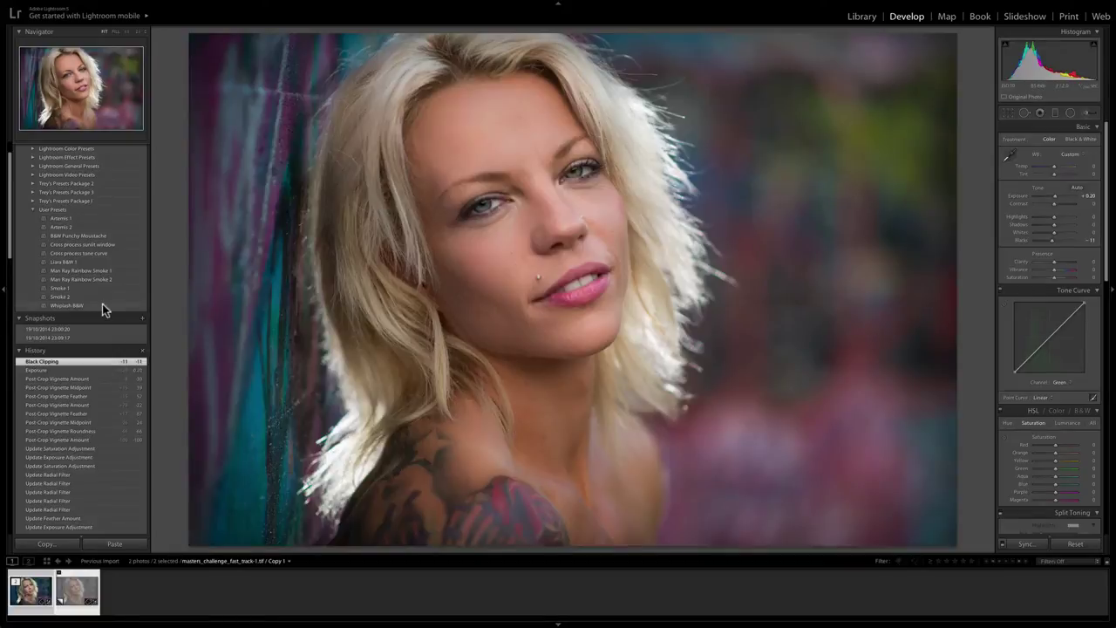
Step: Save the current edit as a snapshot named Clean Colour
{"action": "left_click", "coordinate": [142, 319]}
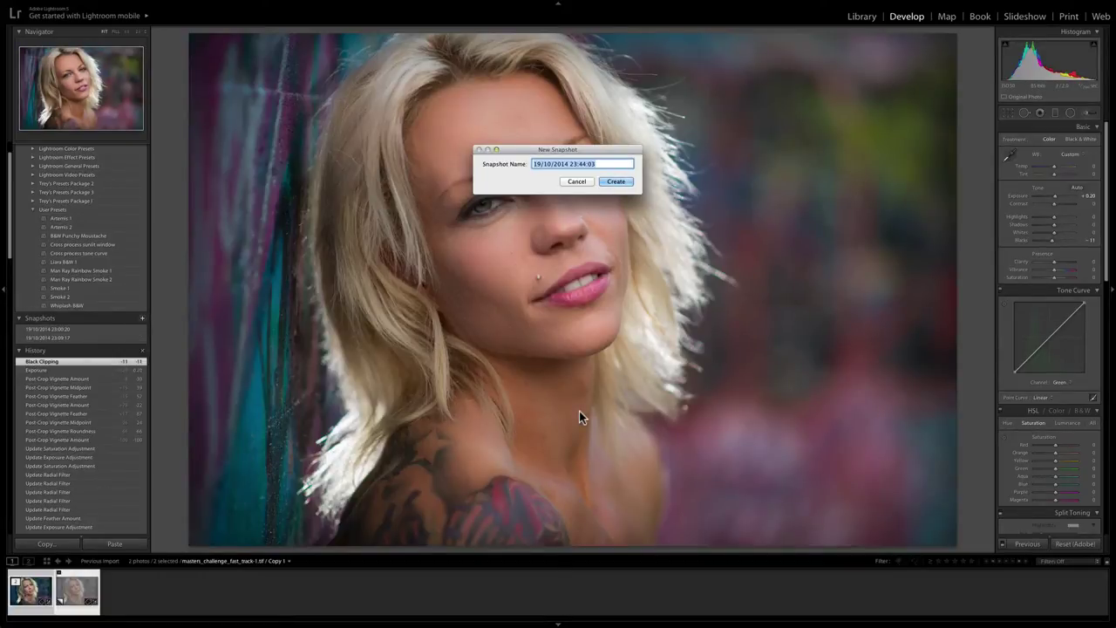
{"action": "type", "text": "Clean Colour"}
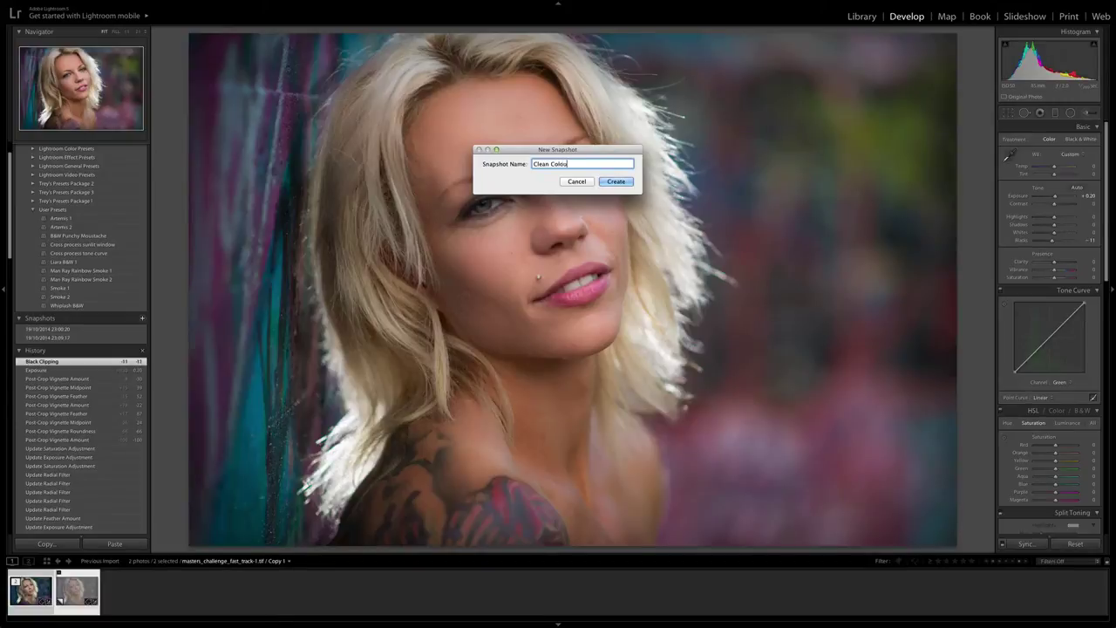
{"action": "key", "text": "Return"}
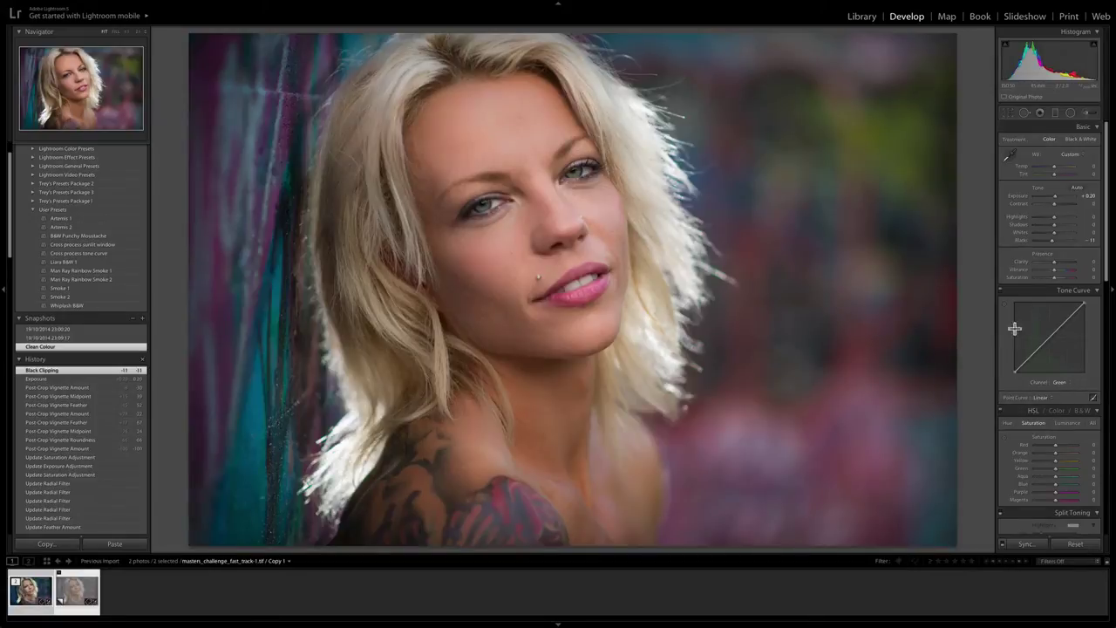
Step: Shape the red channel's tone curve with lowered shadows and slightly raised midtones, and reduce the photo's overall saturation to about -16
{"action": "left_click", "coordinate": [1061, 383]}
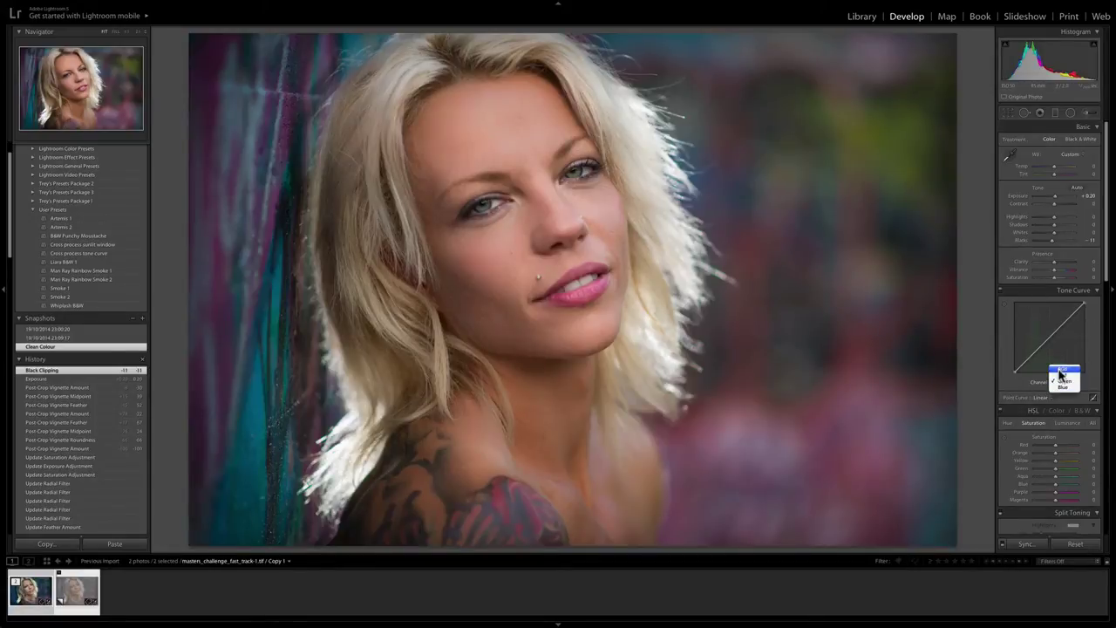
{"action": "left_click", "coordinate": [1063, 376]}
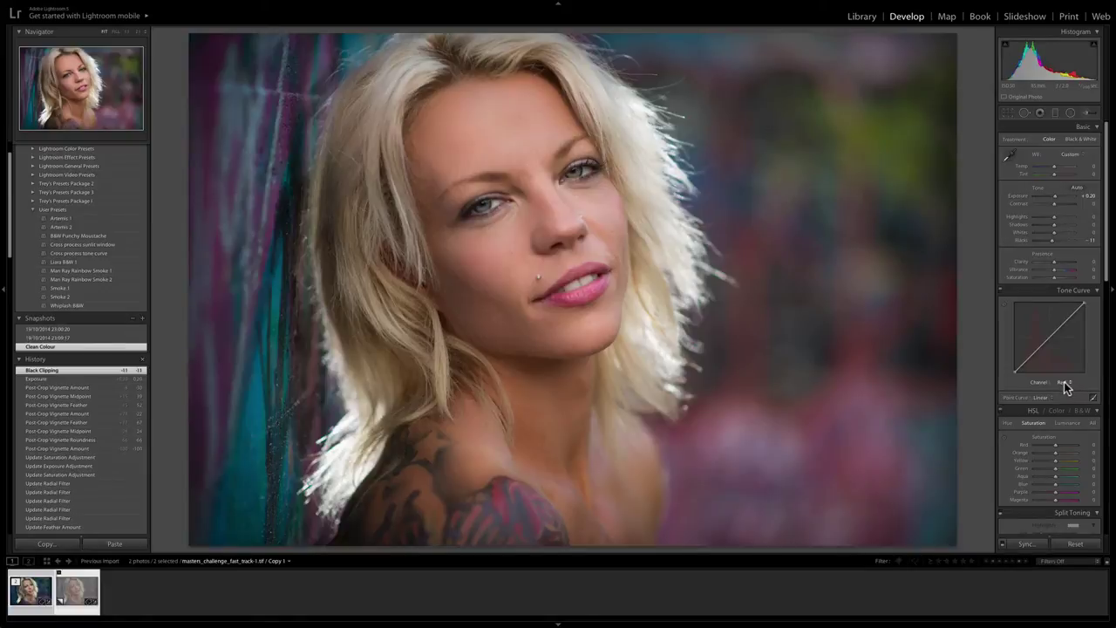
{"action": "left_click", "coordinate": [1064, 383]}
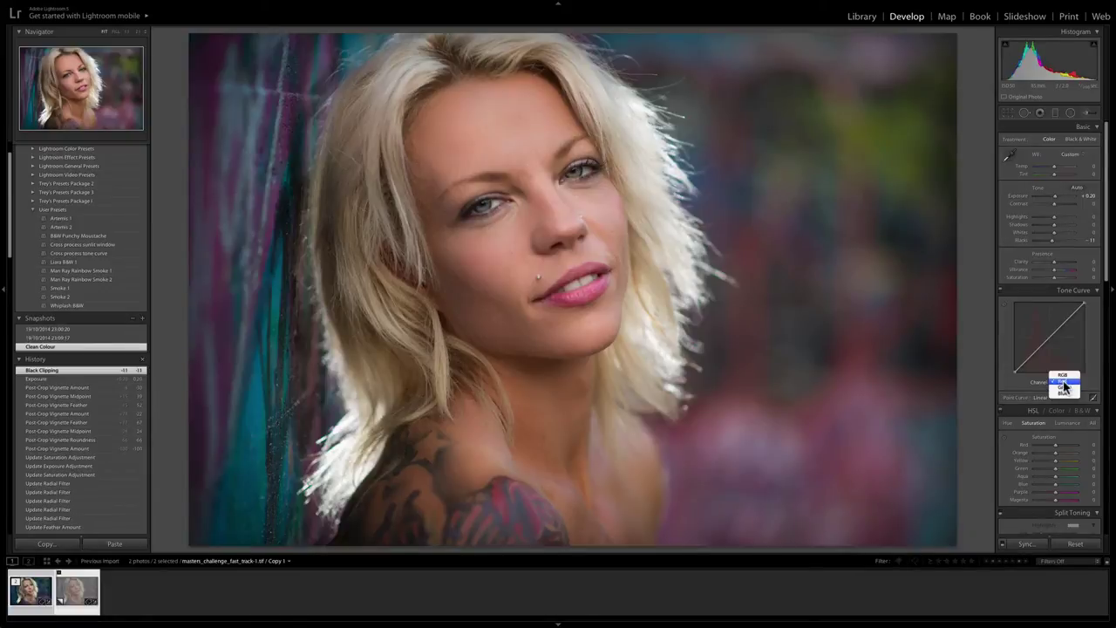
{"action": "left_click", "coordinate": [1063, 384]}
{"action": "left_click", "coordinate": [1034, 354]}
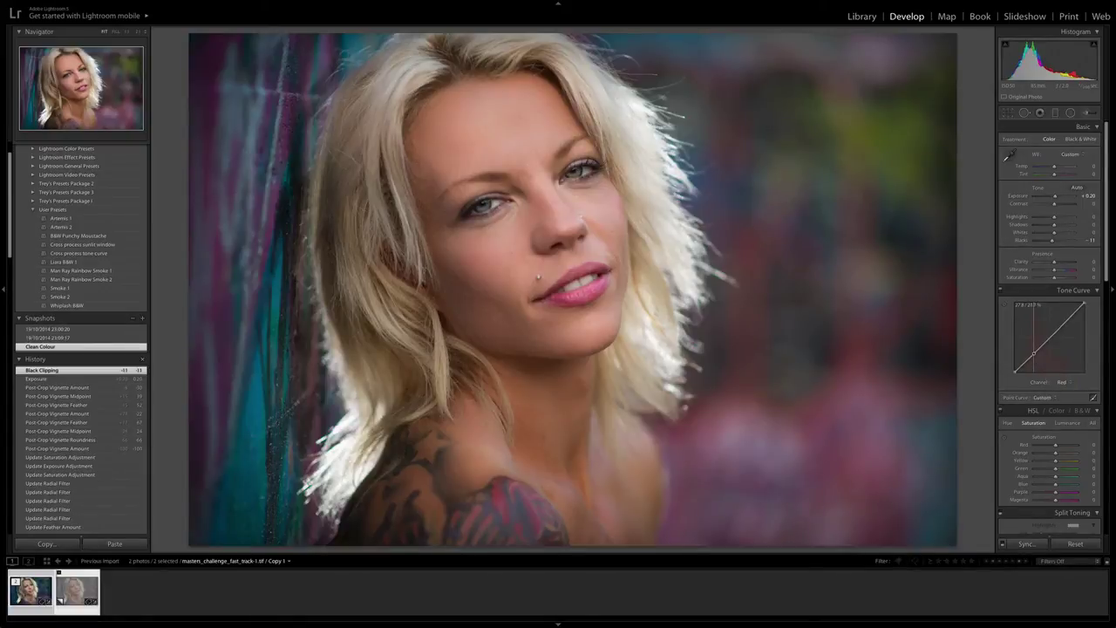
{"action": "left_click_drag", "start_coordinate": [1034, 354], "coordinate": [1052, 333]}
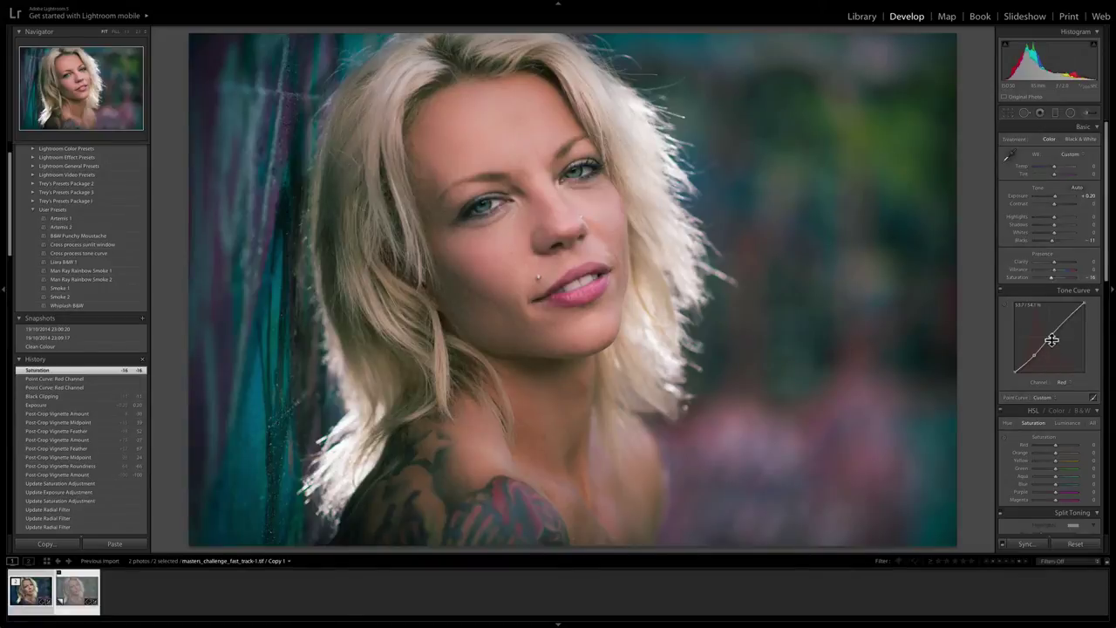
{"action": "left_click_drag", "start_coordinate": [1039, 351], "coordinate": [1030, 357]}
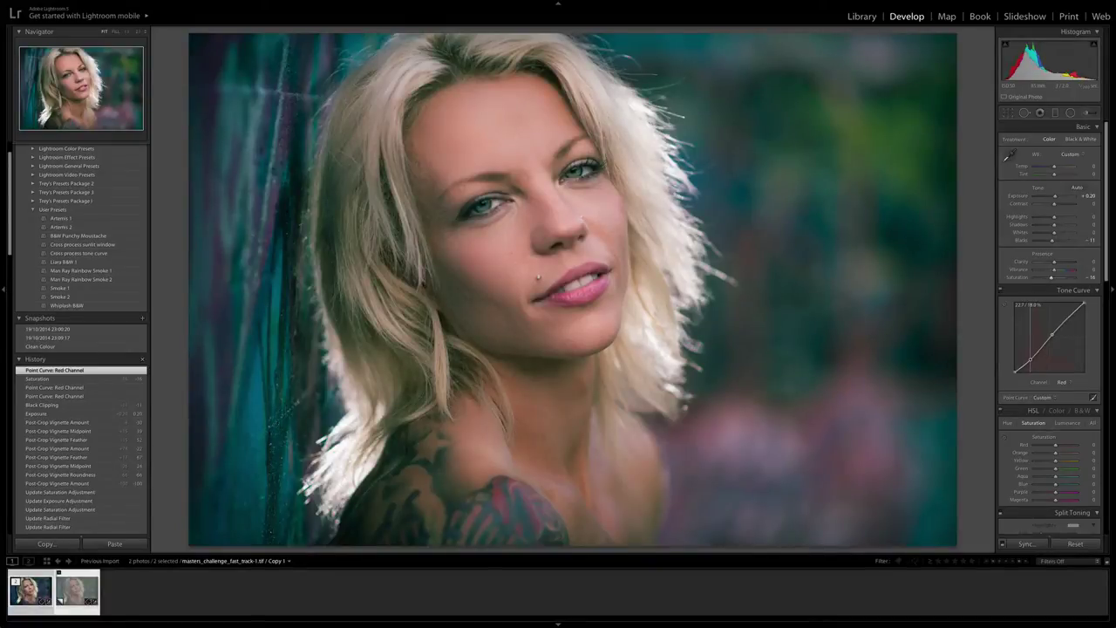
{"action": "left_click_drag", "start_coordinate": [1030, 358], "coordinate": [1030, 359]}
Step: Add shadow and midtone points to the green channel's tone curve and adjust them subtly
{"action": "left_click", "coordinate": [1062, 383]}
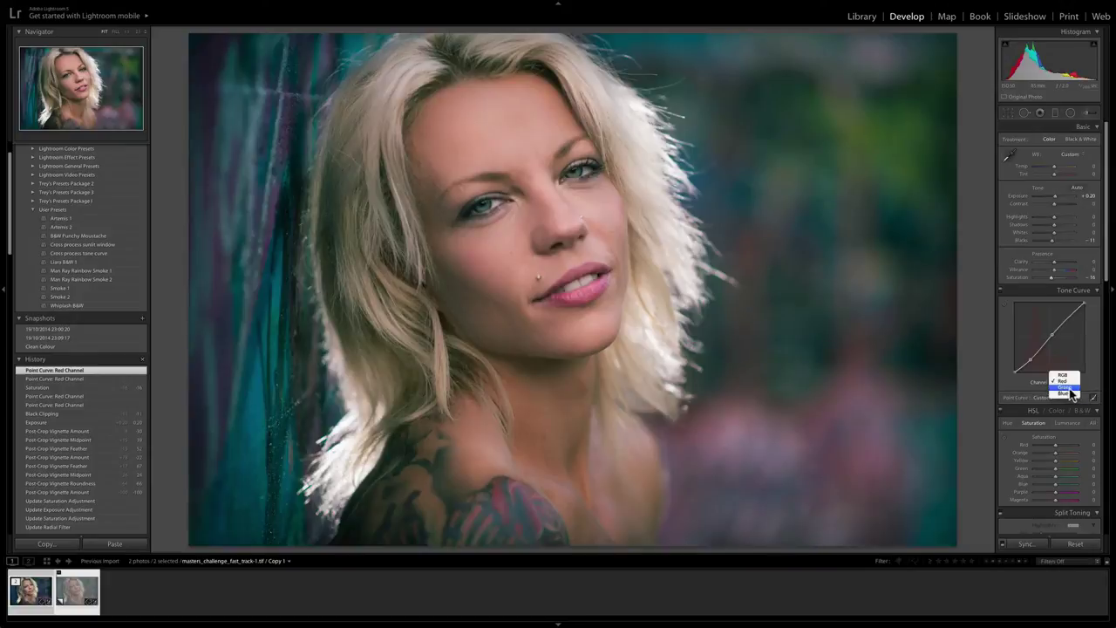
{"action": "left_click", "coordinate": [1067, 388]}
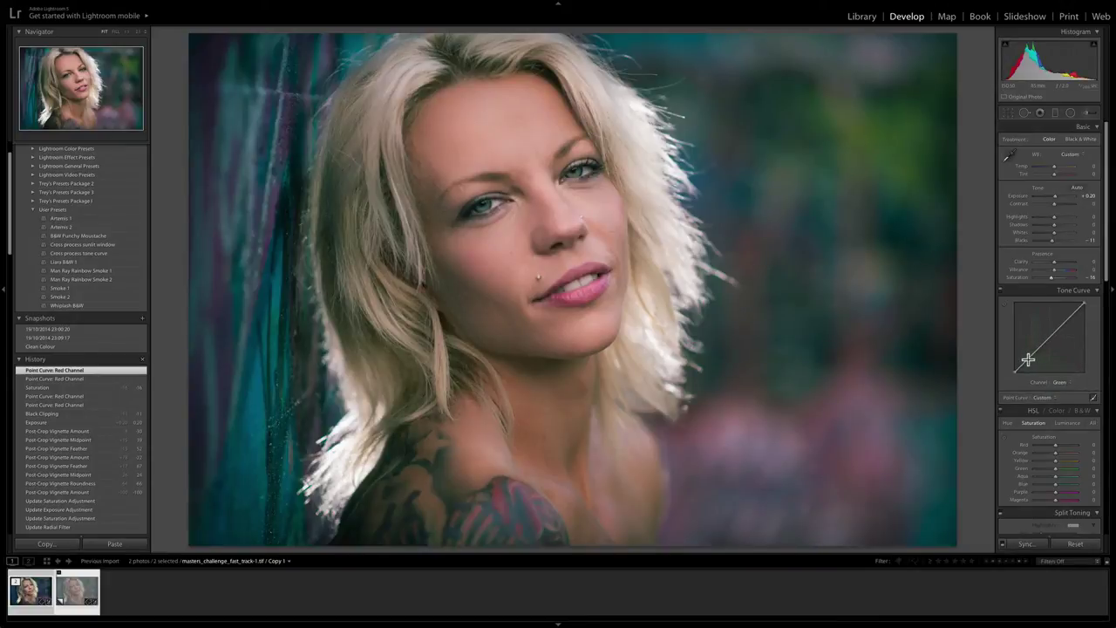
{"action": "left_click_drag", "start_coordinate": [1028, 359], "coordinate": [1050, 338]}
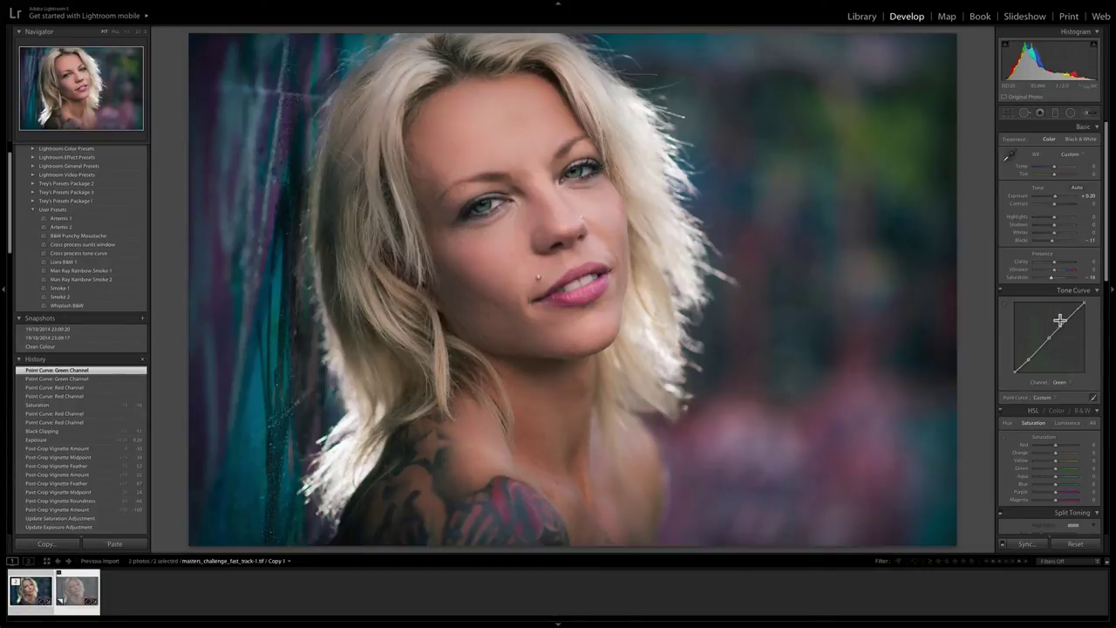
Step: Lower the midtones slightly and lift the shadows on the blue channel's tone curve
{"action": "left_click", "coordinate": [1056, 382]}
{"action": "left_click", "coordinate": [1060, 392]}
{"action": "left_click_drag", "start_coordinate": [1053, 332], "coordinate": [1056, 335]}
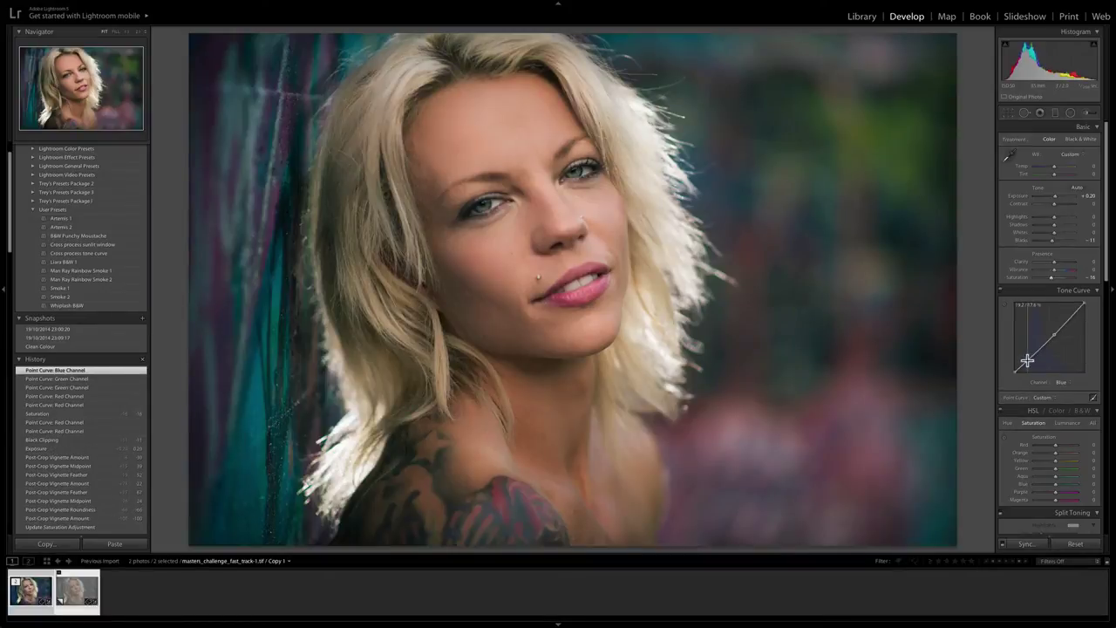
{"action": "left_click_drag", "start_coordinate": [1027, 360], "coordinate": [1025, 361]}
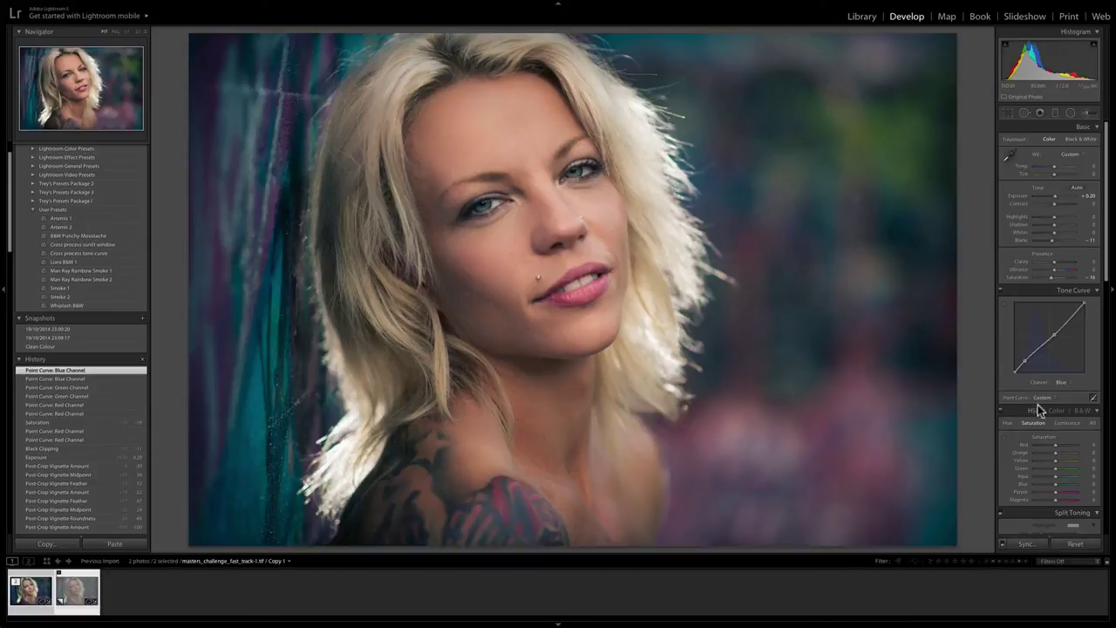
Step: Switch the tone curve adjustment off and on to compare the colours with and without it
{"action": "left_click", "coordinate": [1002, 292]}
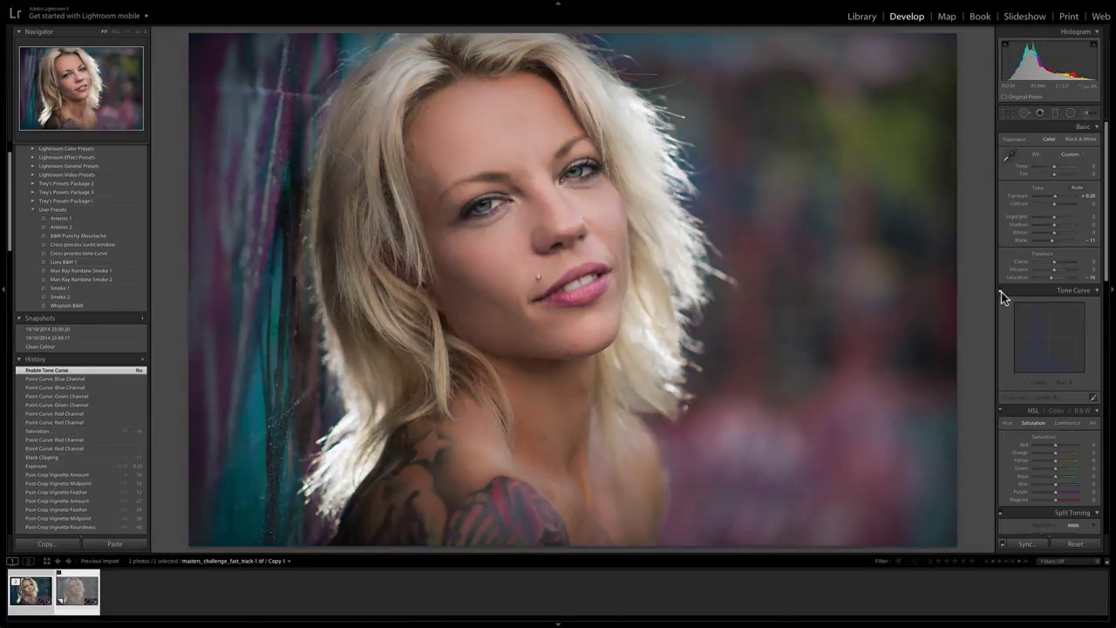
{"action": "left_click", "coordinate": [1002, 292]}
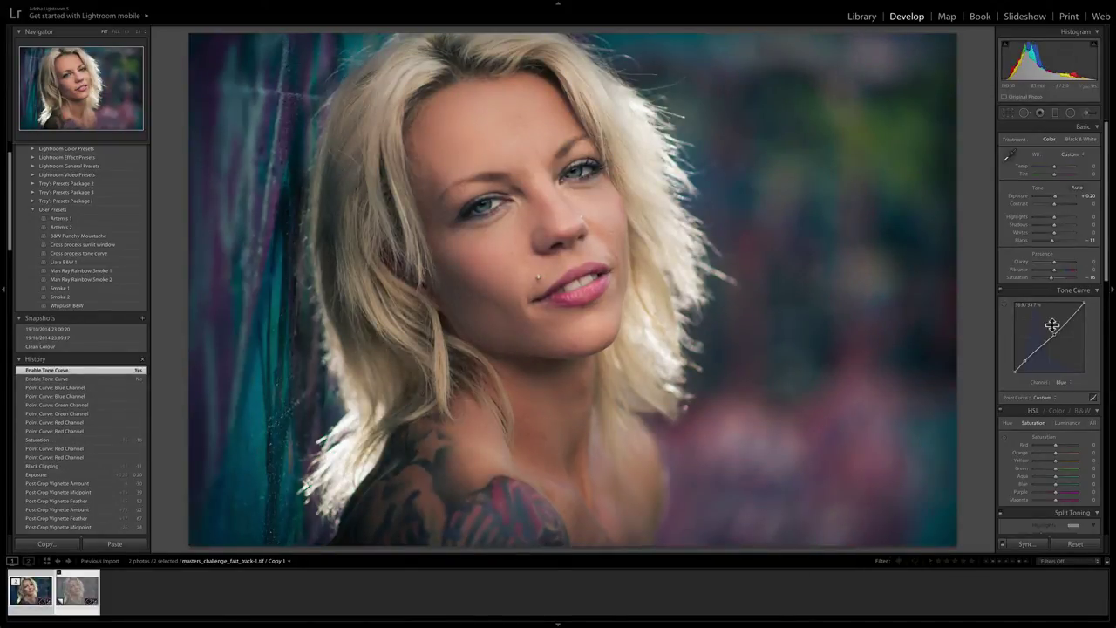
{"action": "left_click", "coordinate": [1001, 291]}
{"action": "left_click", "coordinate": [1001, 291]}
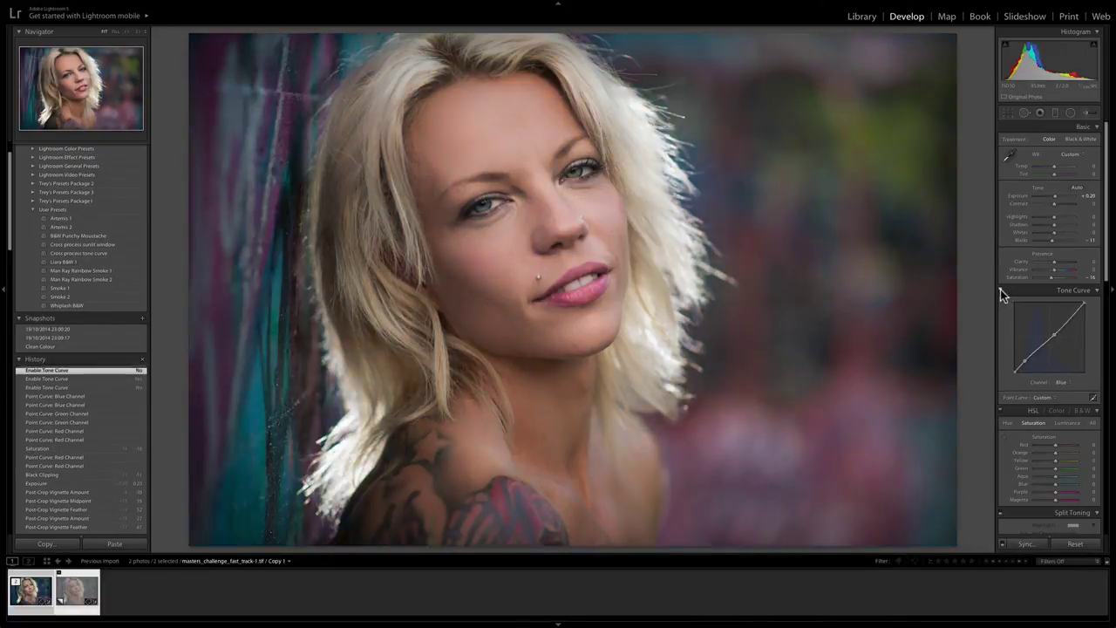